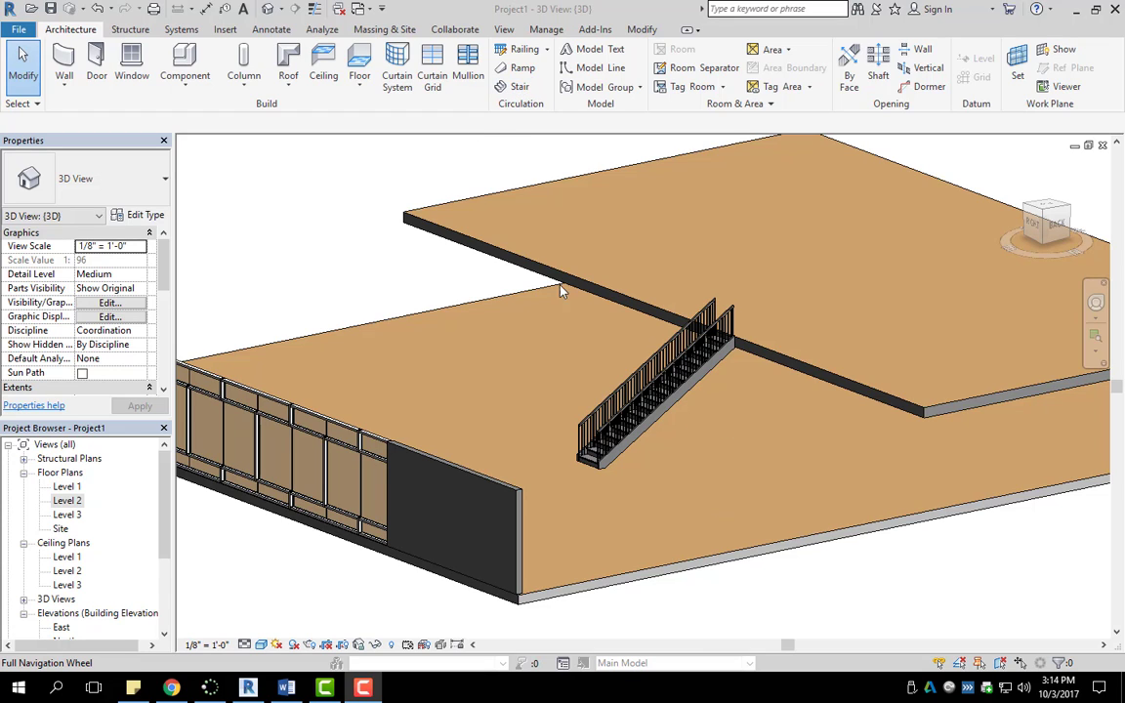
Start a stair run on the Level 2 floor plan, spanning Level 1 to Level 2 at 3' 0" width.
{"action": "scroll", "coordinate": [607, 396], "scroll_direction": "up", "scroll_amount": 2}
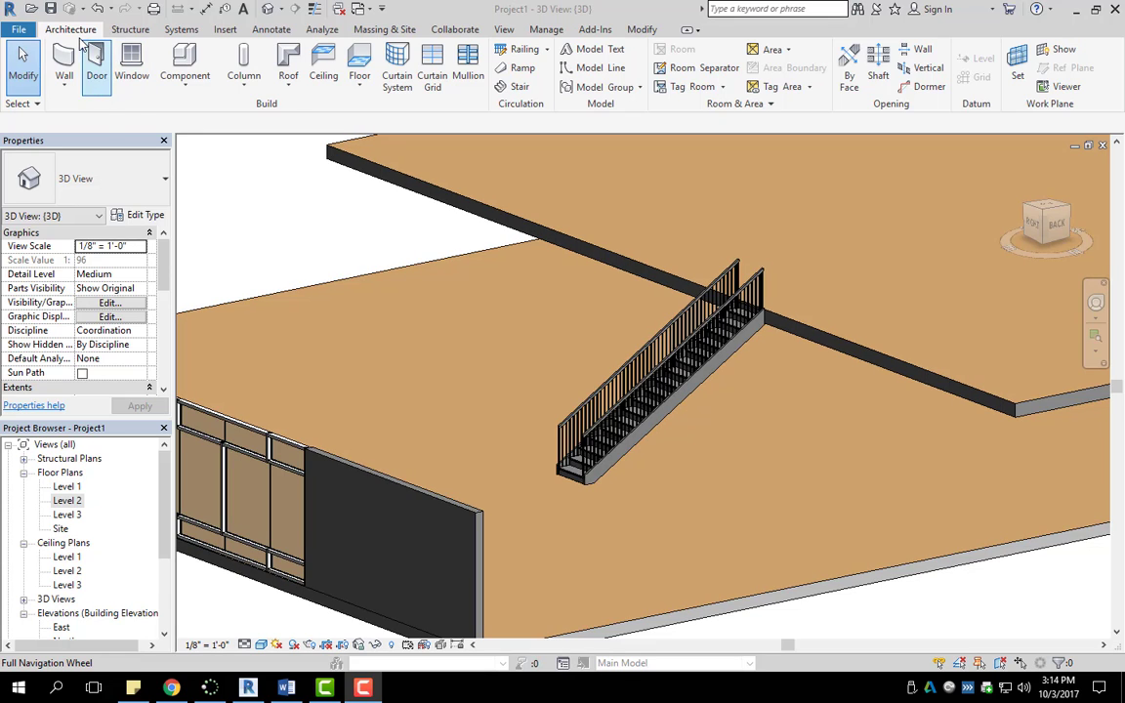
{"action": "left_click", "coordinate": [519, 87]}
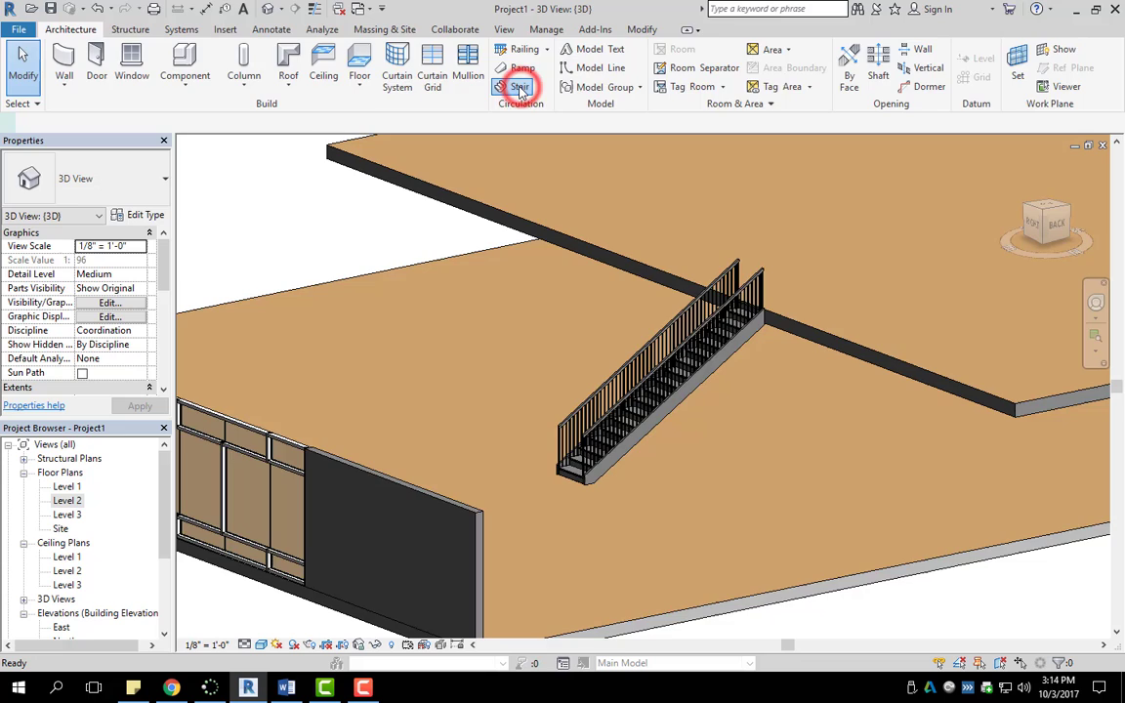
{"action": "double_click", "coordinate": [66, 501]}
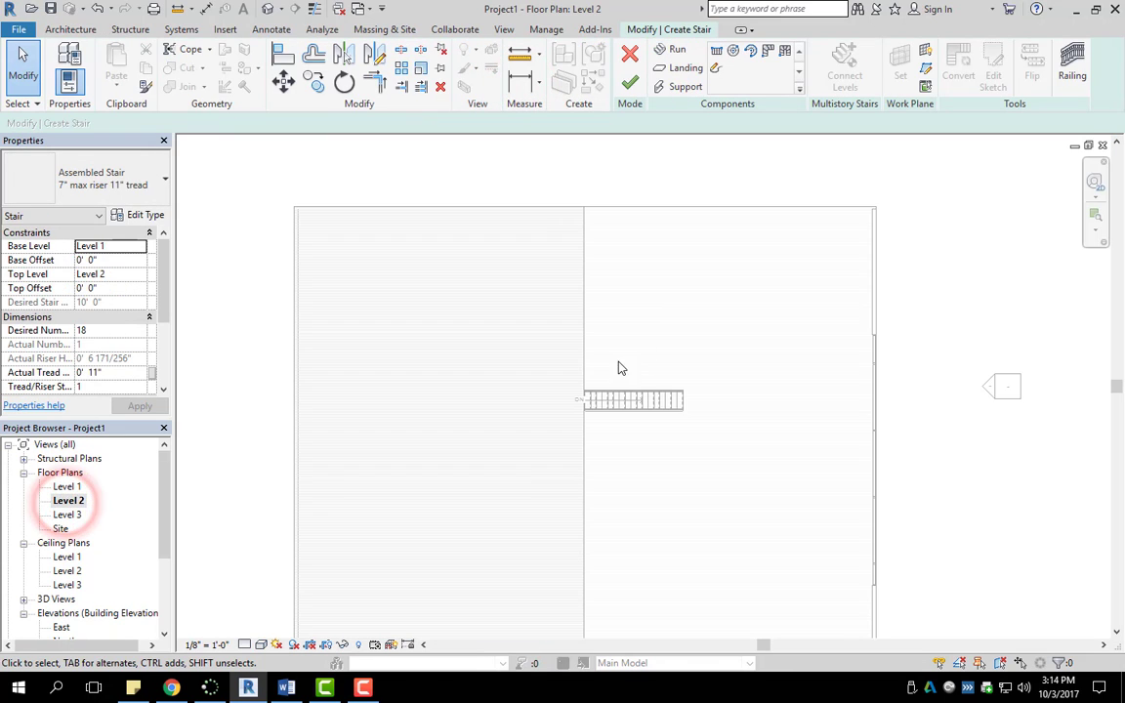
{"action": "scroll", "coordinate": [625, 359], "scroll_direction": "up", "scroll_amount": 2}
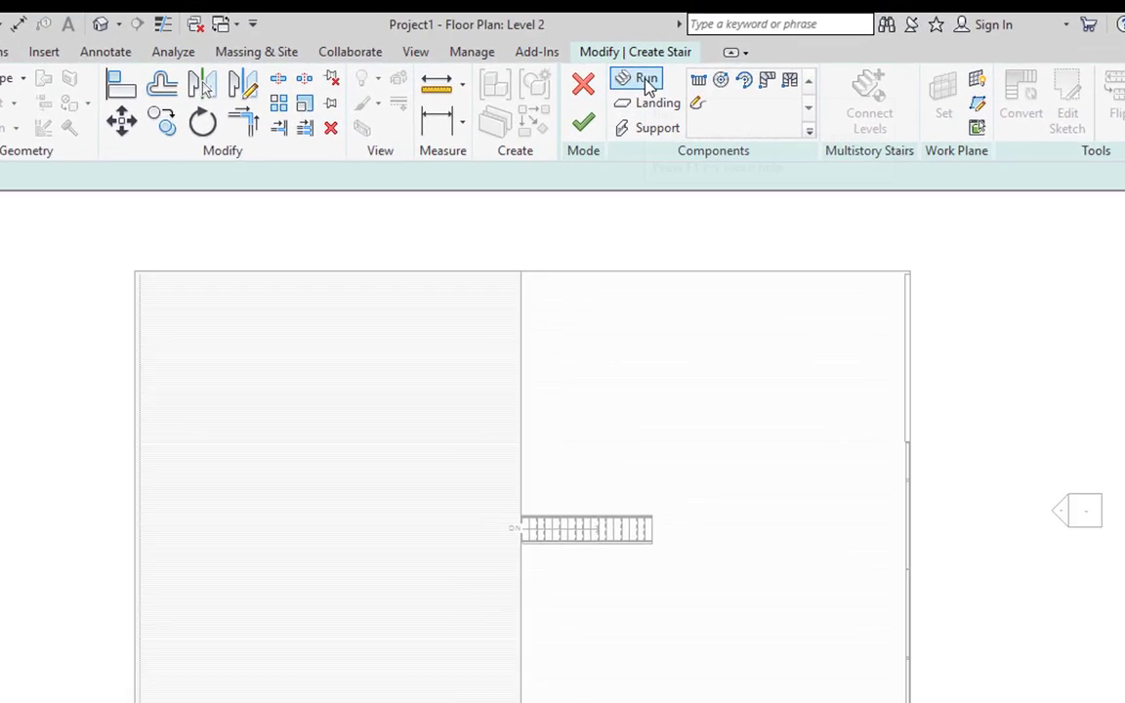
{"action": "left_click", "coordinate": [674, 50]}
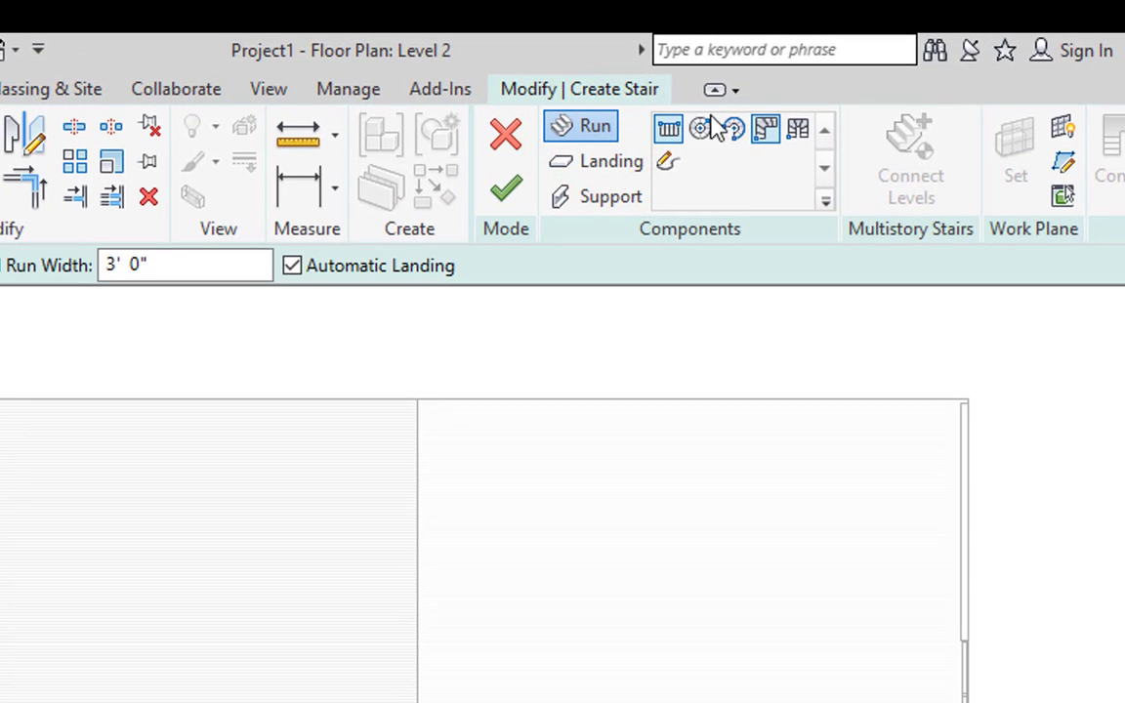
Switch the new stair run into Create Sketch mode for a custom shape.
{"action": "left_click", "coordinate": [670, 164]}
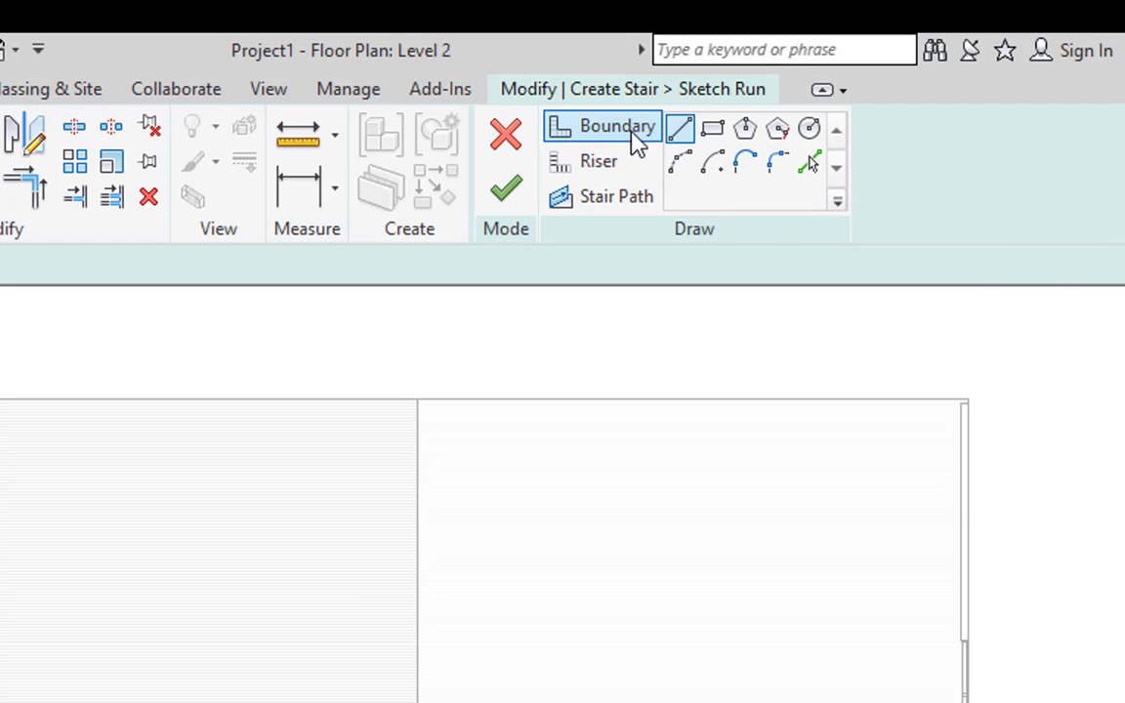
Sketch a wavy spline boundary from the floor-edge endpoint running rightward across the stair sketch.
{"action": "left_click", "coordinate": [683, 163]}
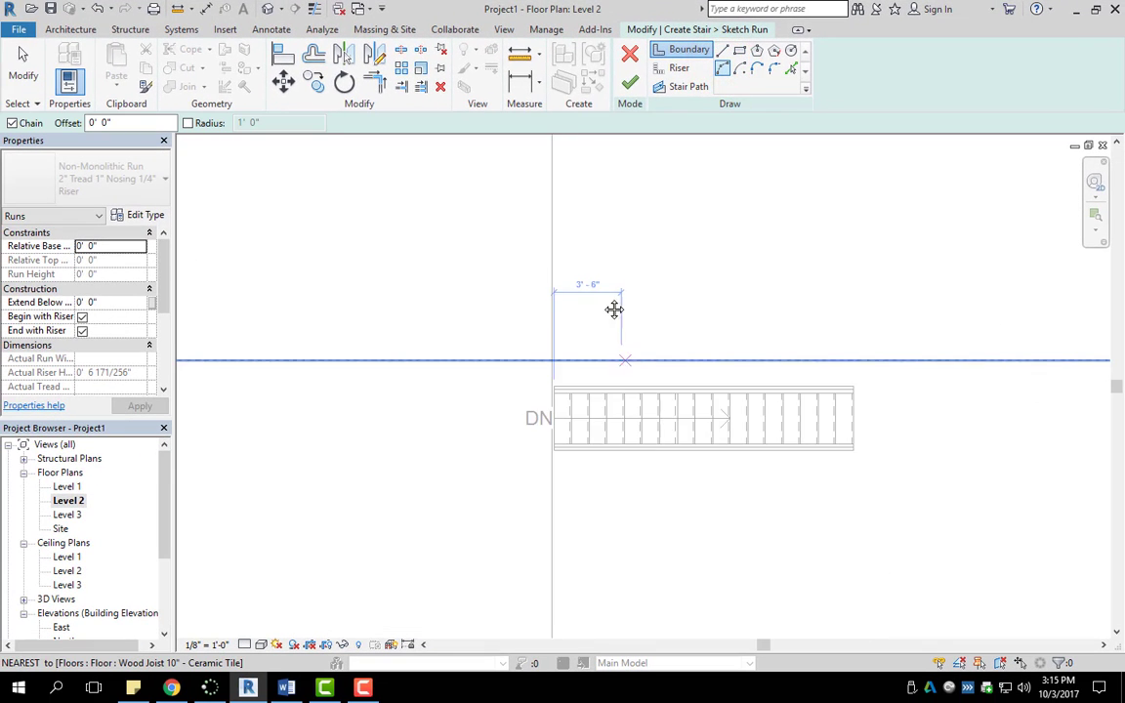
{"action": "middle_click_drag", "start_coordinate": [614, 310], "coordinate": [598, 284]}
{"action": "scroll", "coordinate": [572, 346], "scroll_direction": "up", "scroll_amount": 2}
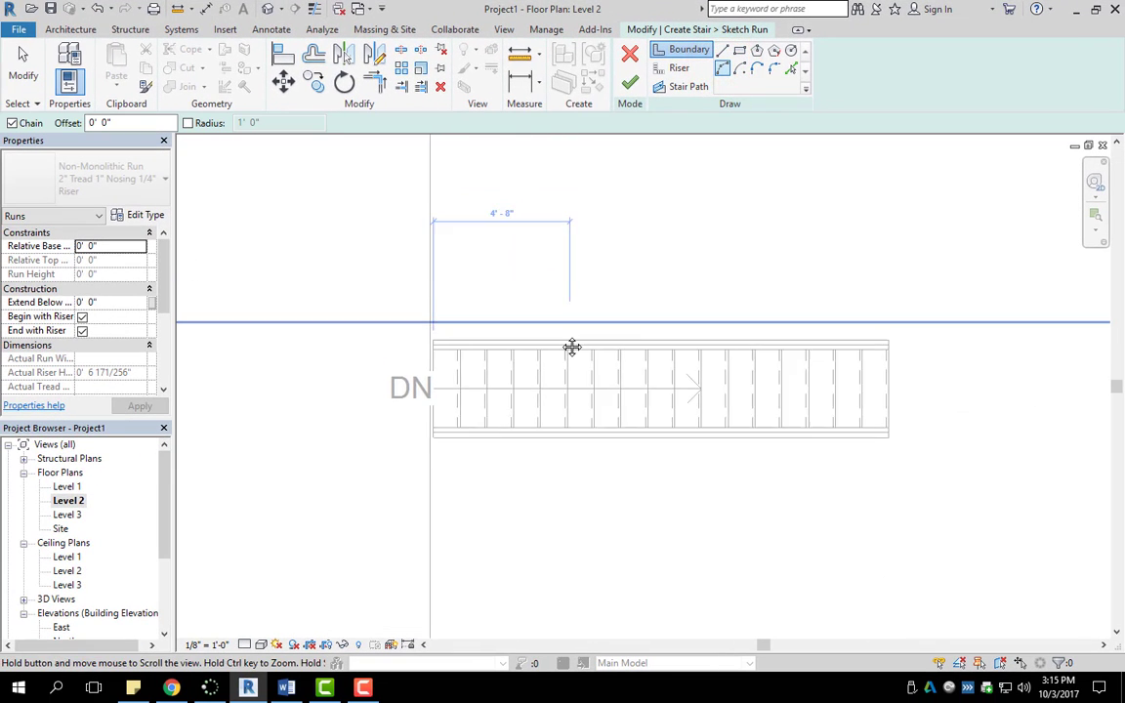
{"action": "middle_click_drag", "start_coordinate": [572, 347], "coordinate": [423, 181]}
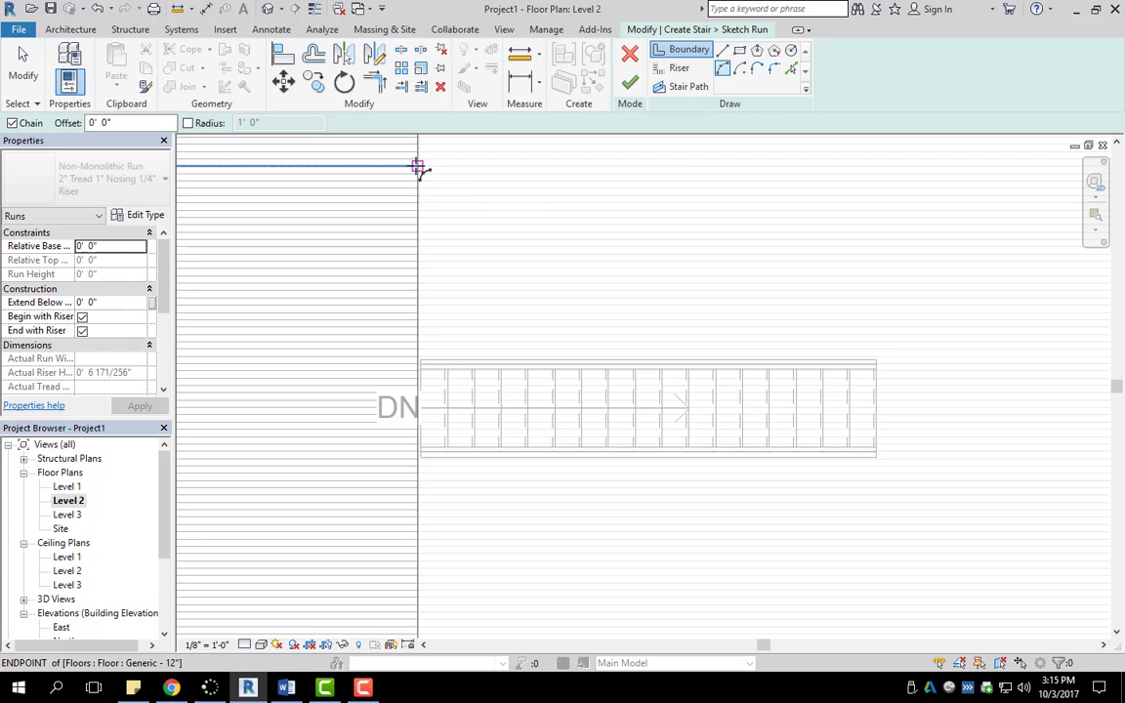
{"action": "left_click", "coordinate": [418, 167]}
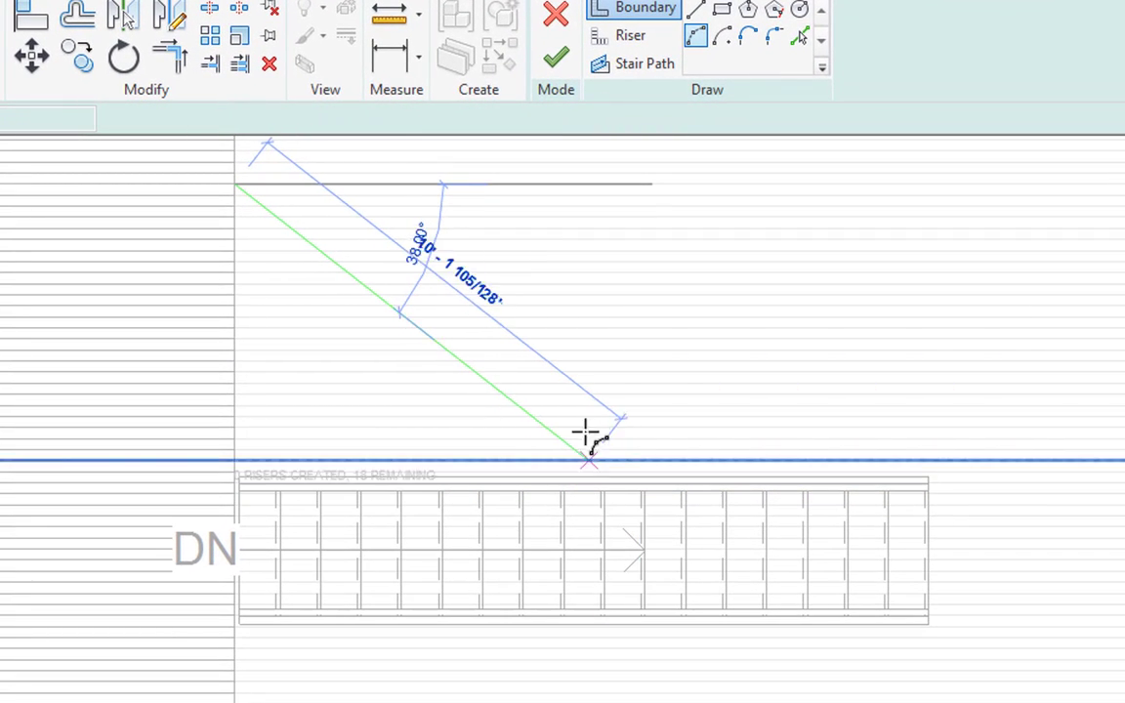
{"action": "left_click", "coordinate": [590, 252]}
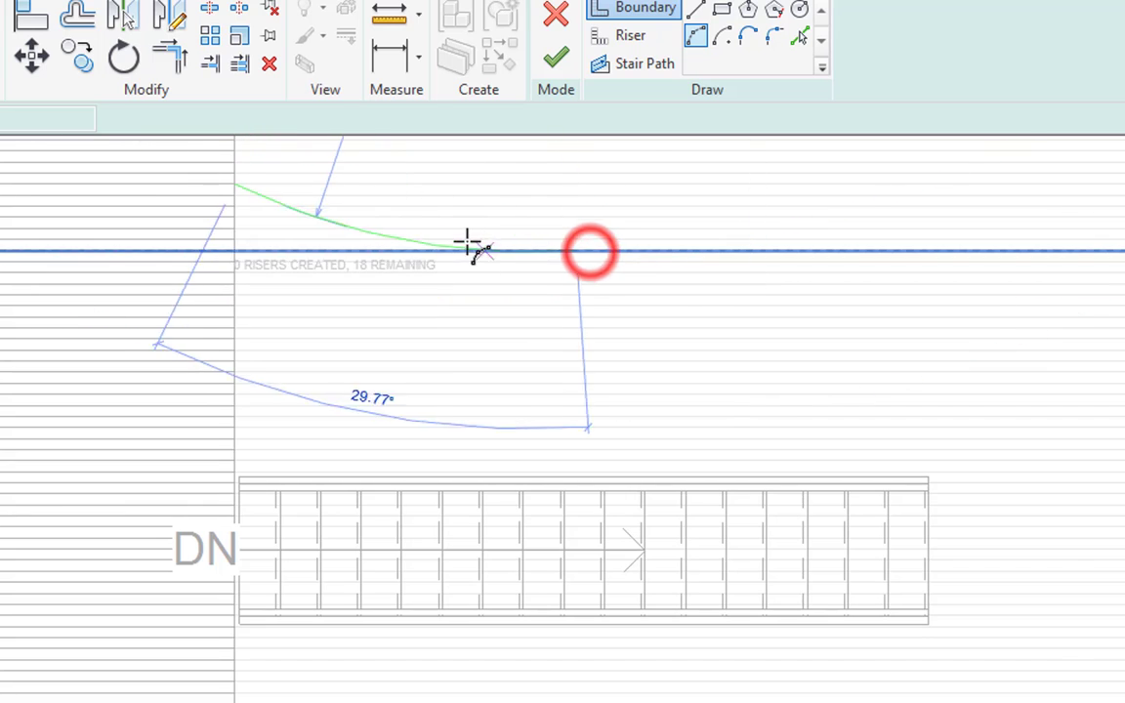
{"action": "left_click", "coordinate": [436, 251]}
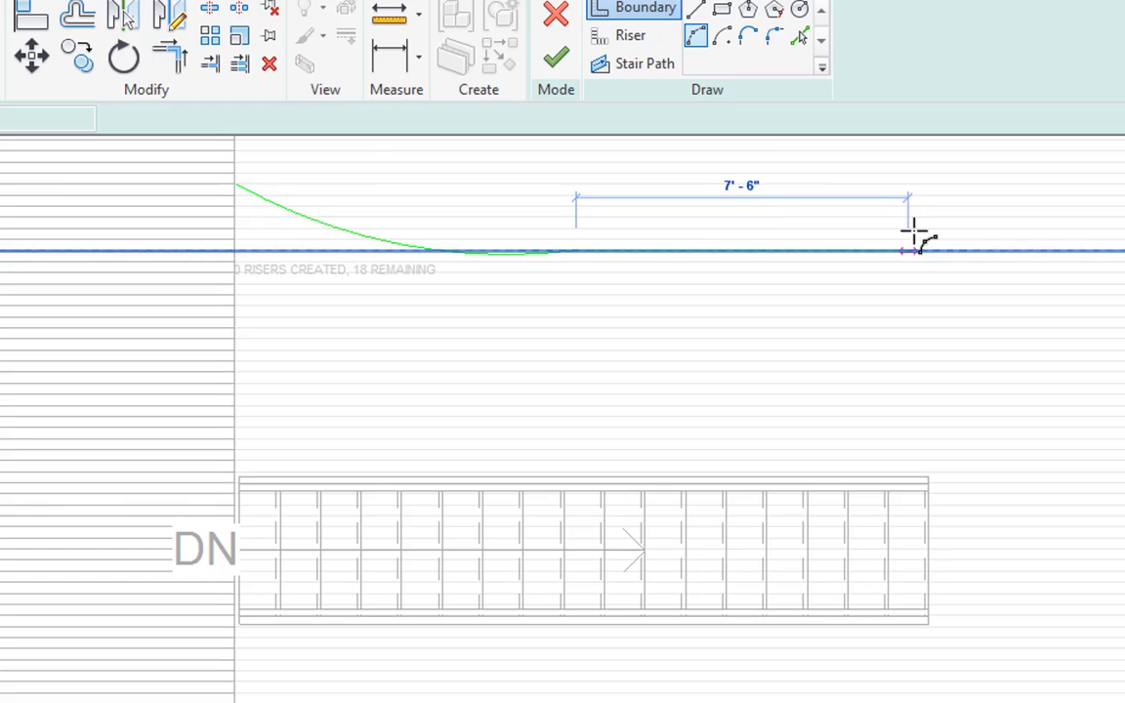
{"action": "left_click", "coordinate": [925, 205]}
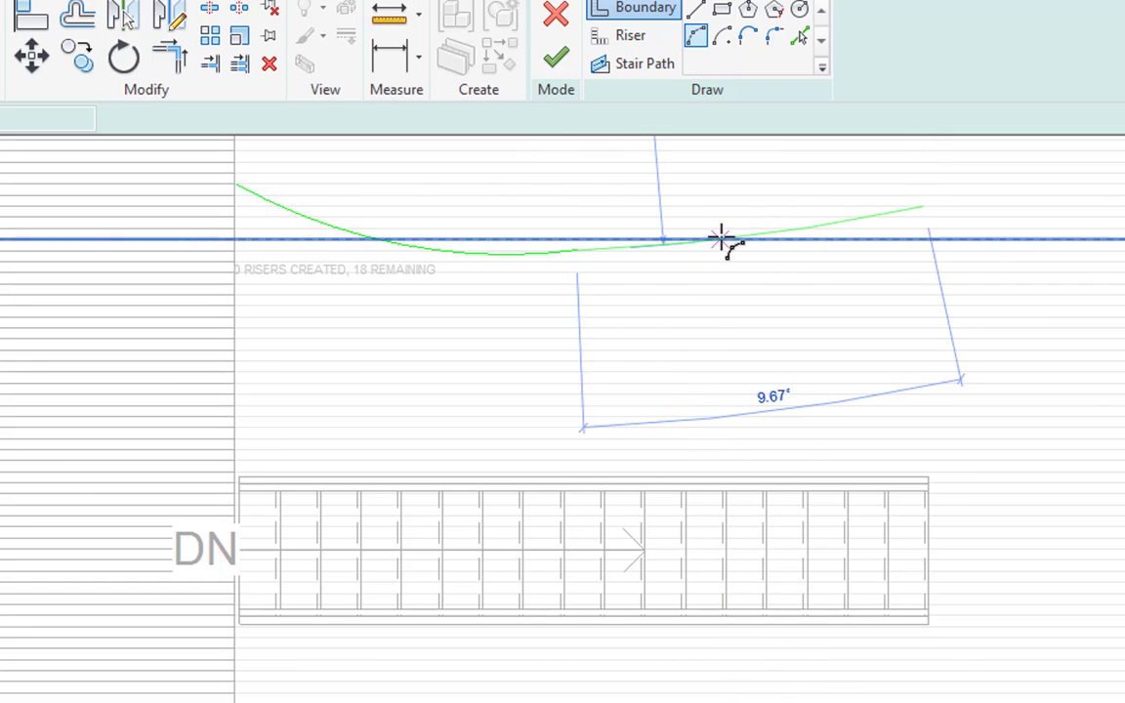
{"action": "left_click", "coordinate": [720, 234]}
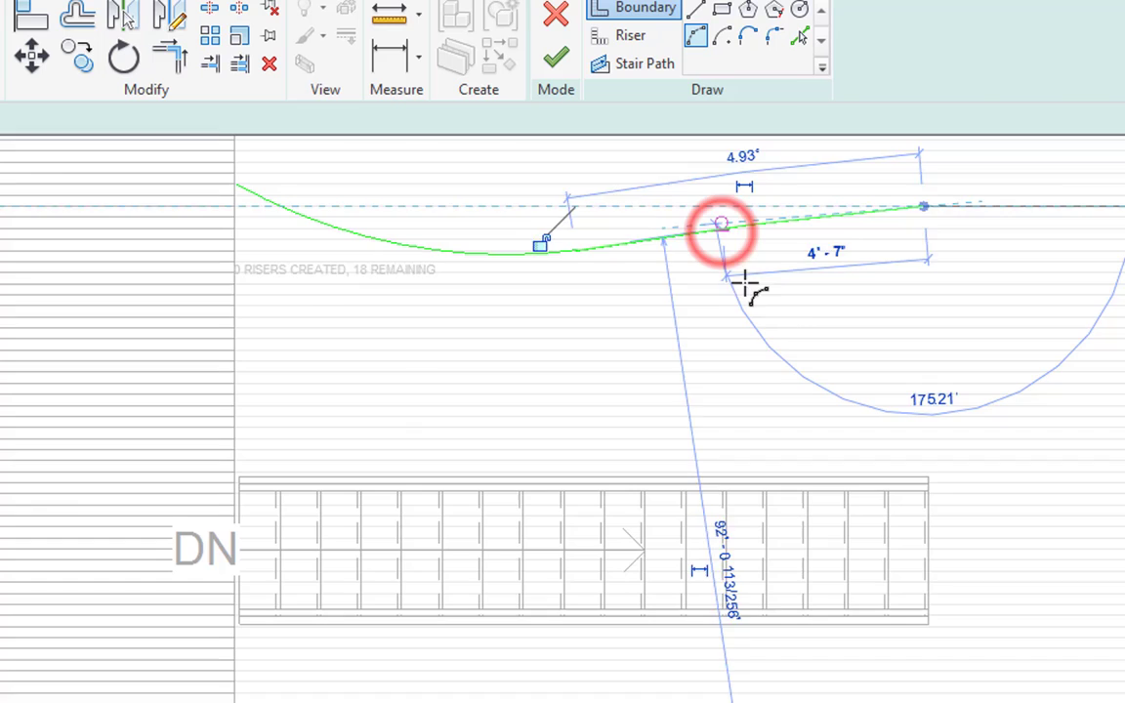
{"action": "key", "text": "Escape"}
{"action": "scroll", "coordinate": [810, 283], "scroll_direction": "up", "scroll_amount": 2}
{"action": "scroll", "coordinate": [836, 278], "scroll_direction": "down", "scroll_amount": 2}
{"action": "middle_click_drag", "start_coordinate": [688, 289], "coordinate": [726, 387]}
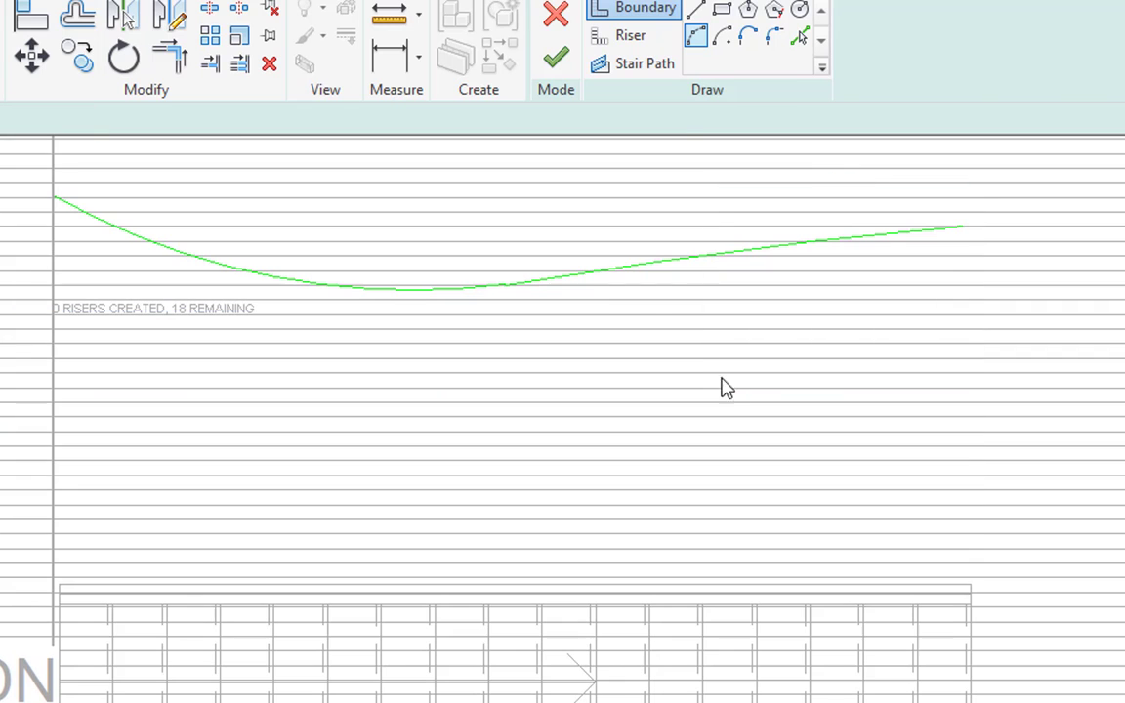
{"action": "key", "text": "Escape"}
Draw a short horizontal helper boundary line at the floor edge.
{"action": "left_click", "coordinate": [696, 14]}
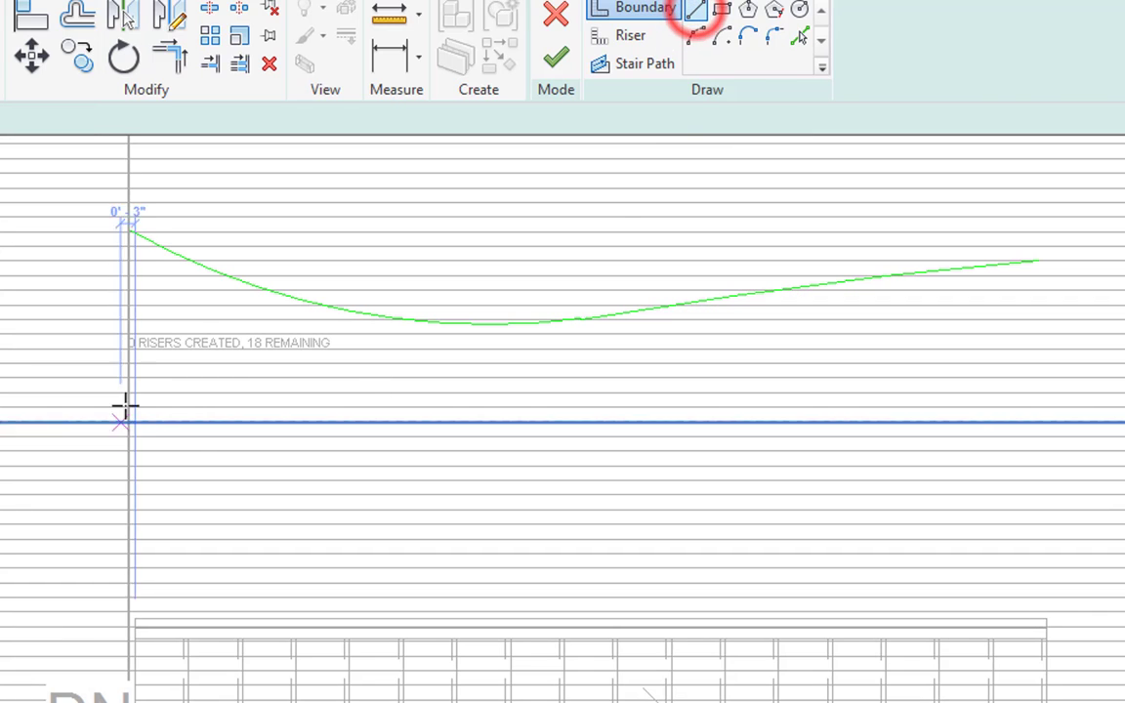
{"action": "left_click", "coordinate": [129, 378]}
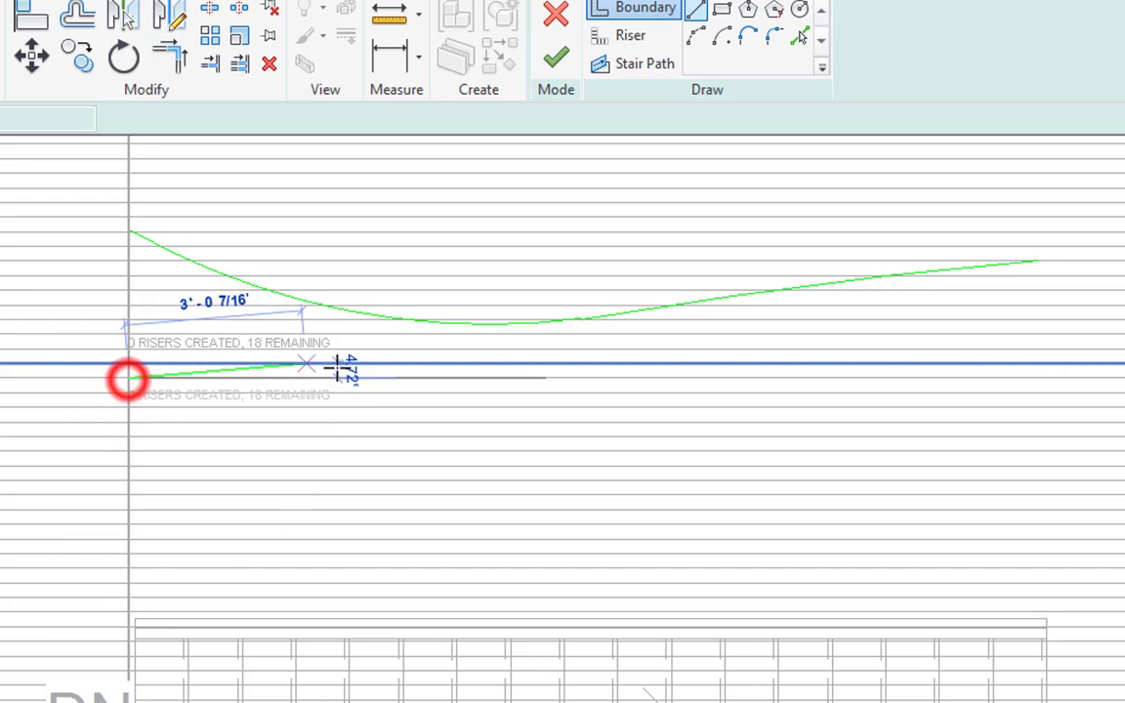
{"action": "left_click", "coordinate": [382, 378]}
{"action": "scroll", "coordinate": [544, 408], "scroll_direction": "down", "scroll_amount": 1}
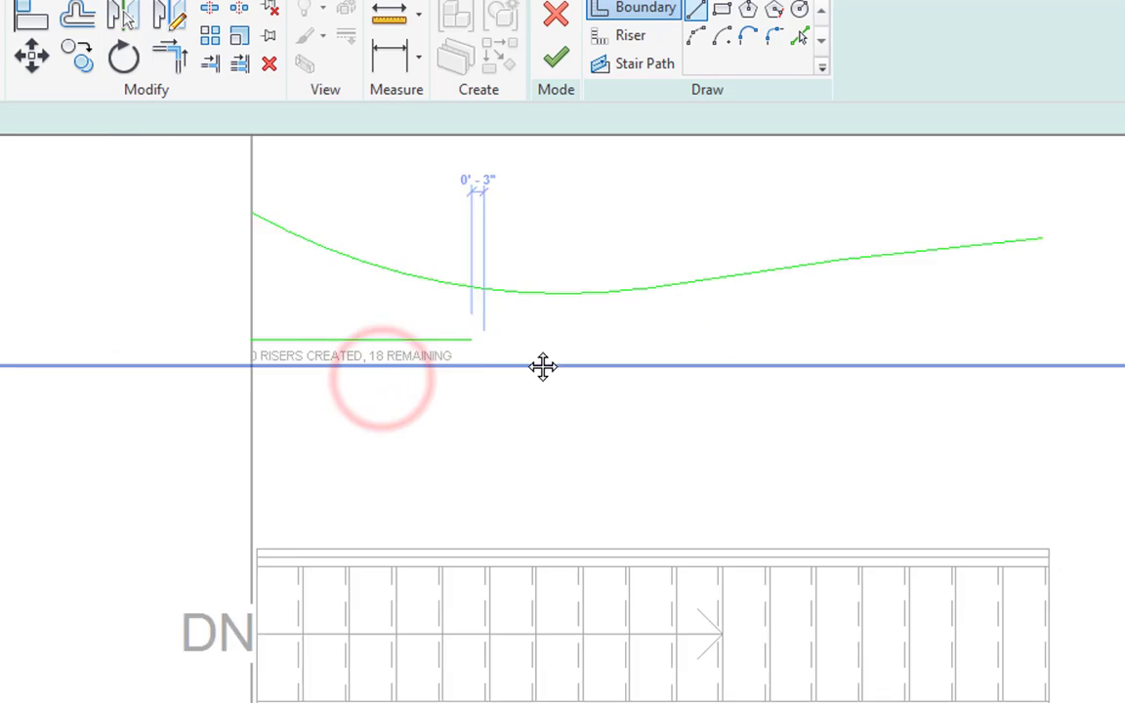
{"action": "middle_click_drag", "start_coordinate": [540, 366], "coordinate": [583, 358]}
{"action": "key", "text": "Escape"}
{"action": "key", "text": "Escape"}
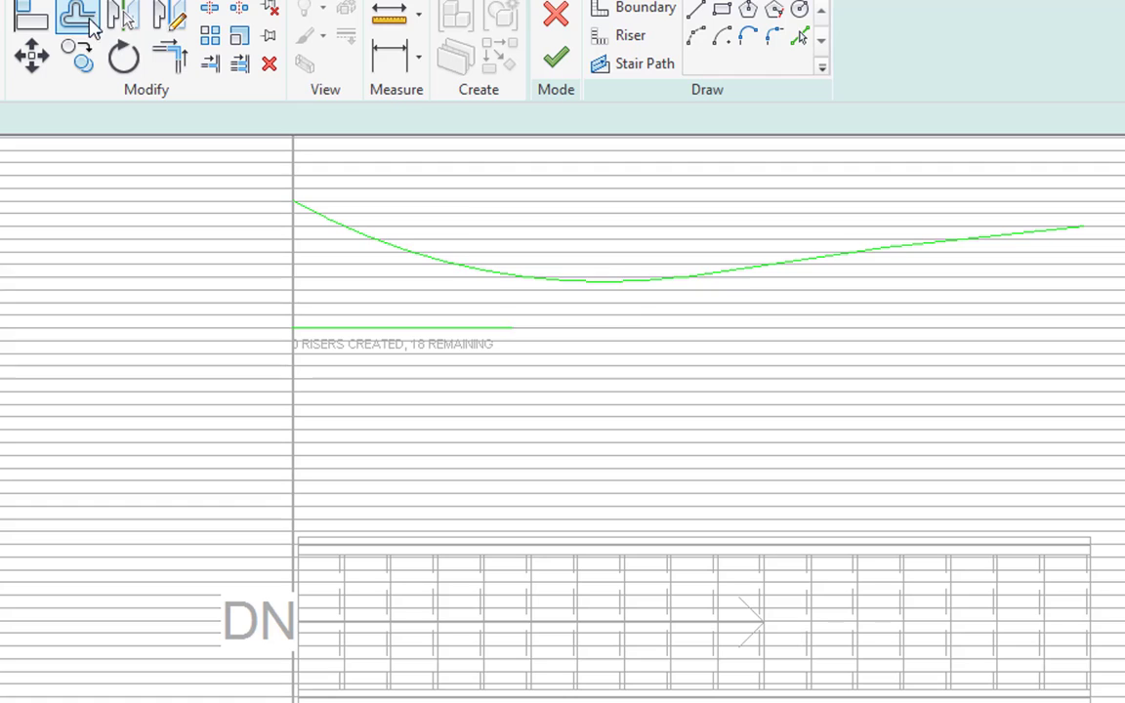
Mirror the spline boundary across the helper line, then delete the helper line.
{"action": "left_click", "coordinate": [453, 267]}
{"action": "left_click", "coordinate": [737, 271], "text": "ctrl"}
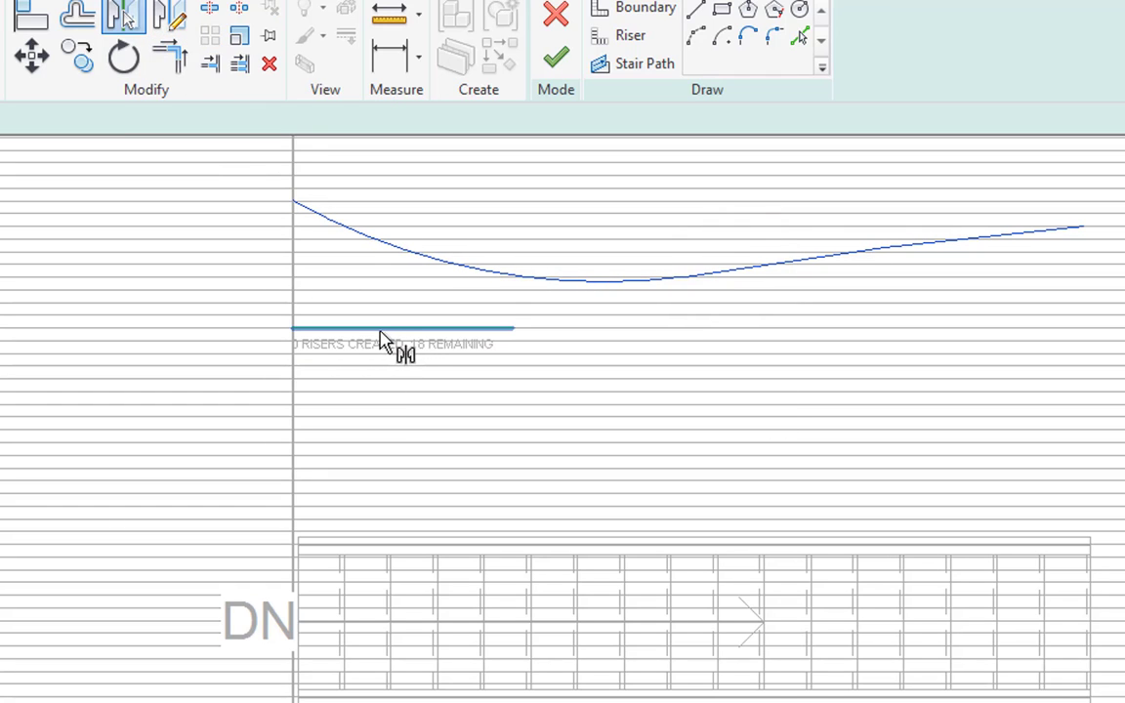
{"action": "left_click", "coordinate": [383, 329]}
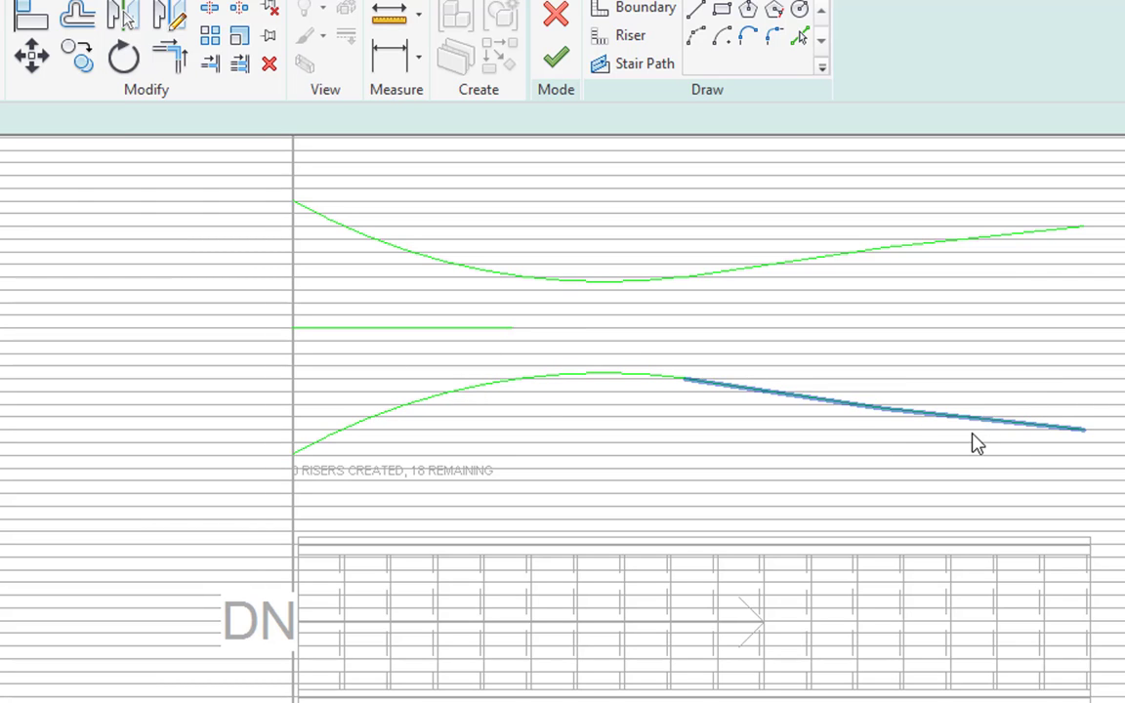
{"action": "left_click", "coordinate": [439, 330]}
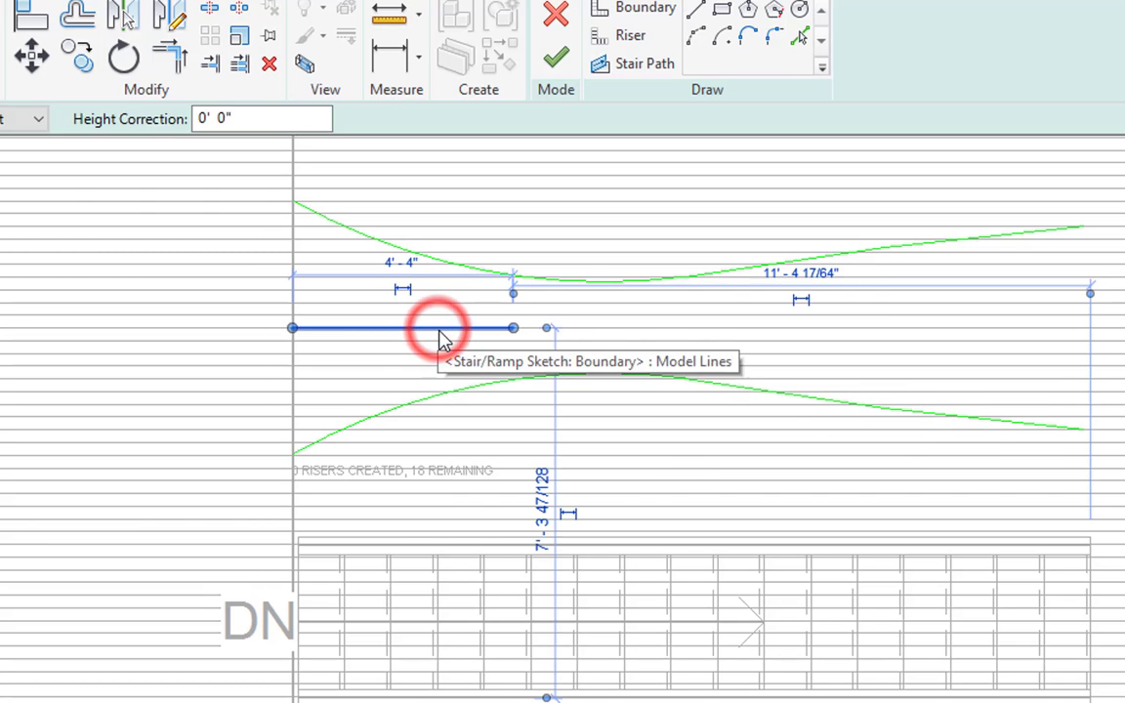
{"action": "key", "text": "Delete"}
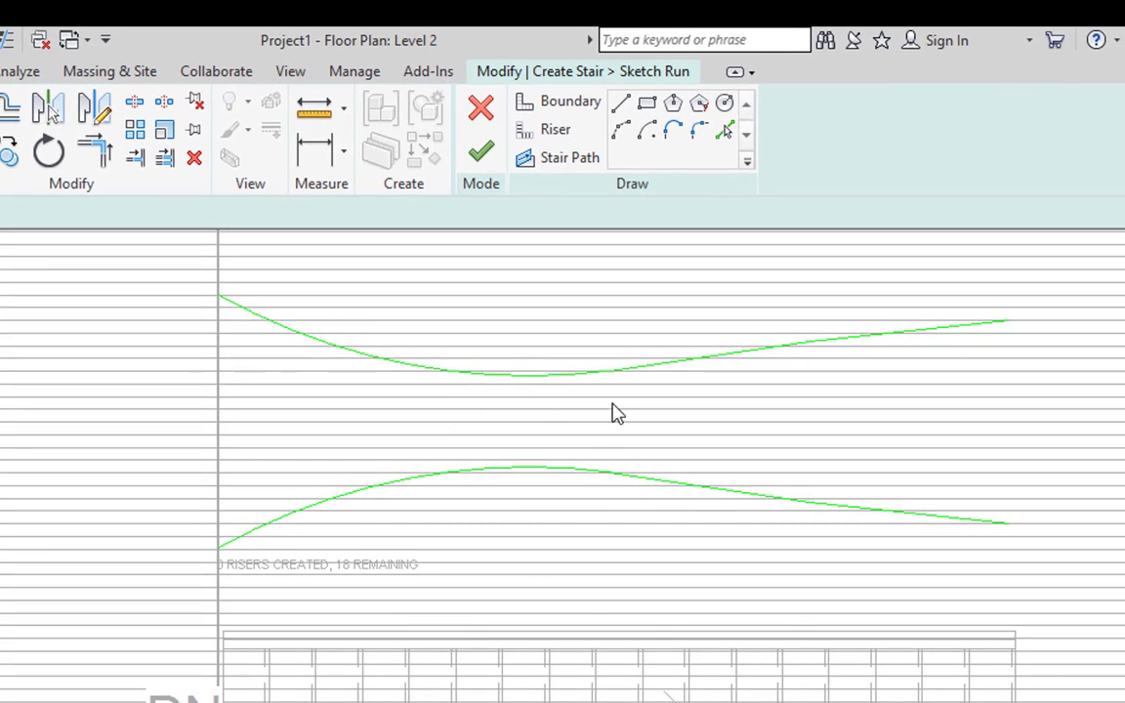
Draw straight riser lines closing the right and left ends of both curved boundaries.
{"action": "scroll", "coordinate": [615, 414], "scroll_direction": "down", "scroll_amount": 1}
{"action": "middle_click_drag", "start_coordinate": [615, 414], "coordinate": [476, 432]}
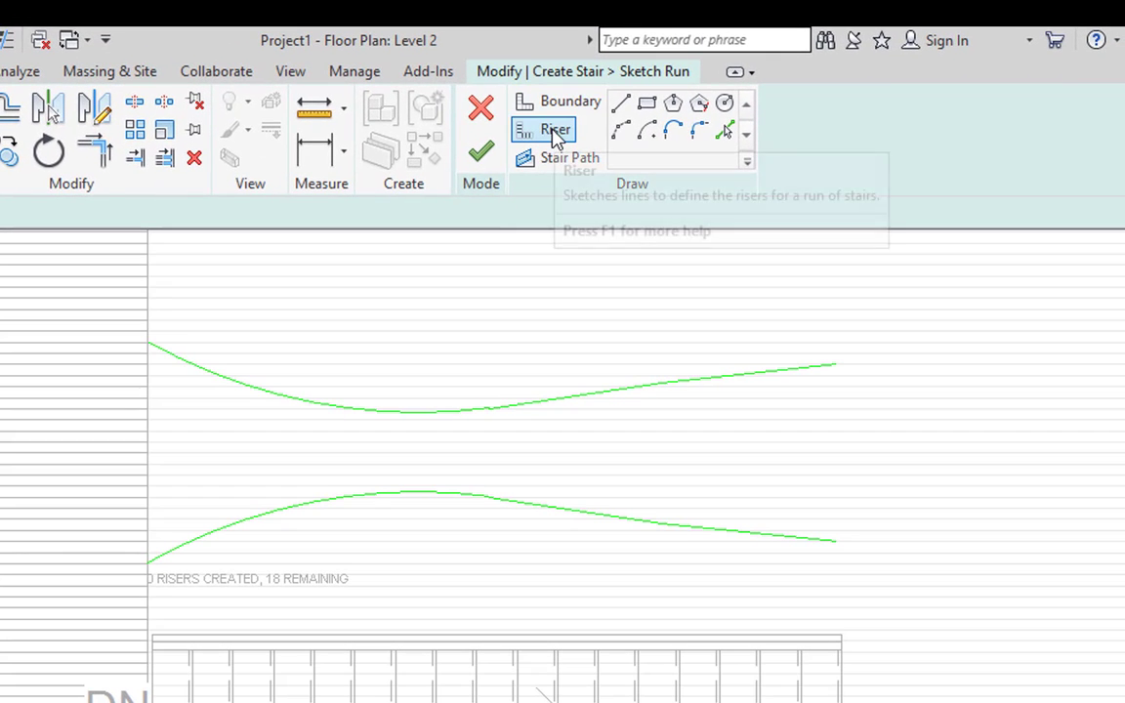
{"action": "left_click", "coordinate": [552, 130]}
{"action": "left_click", "coordinate": [622, 103]}
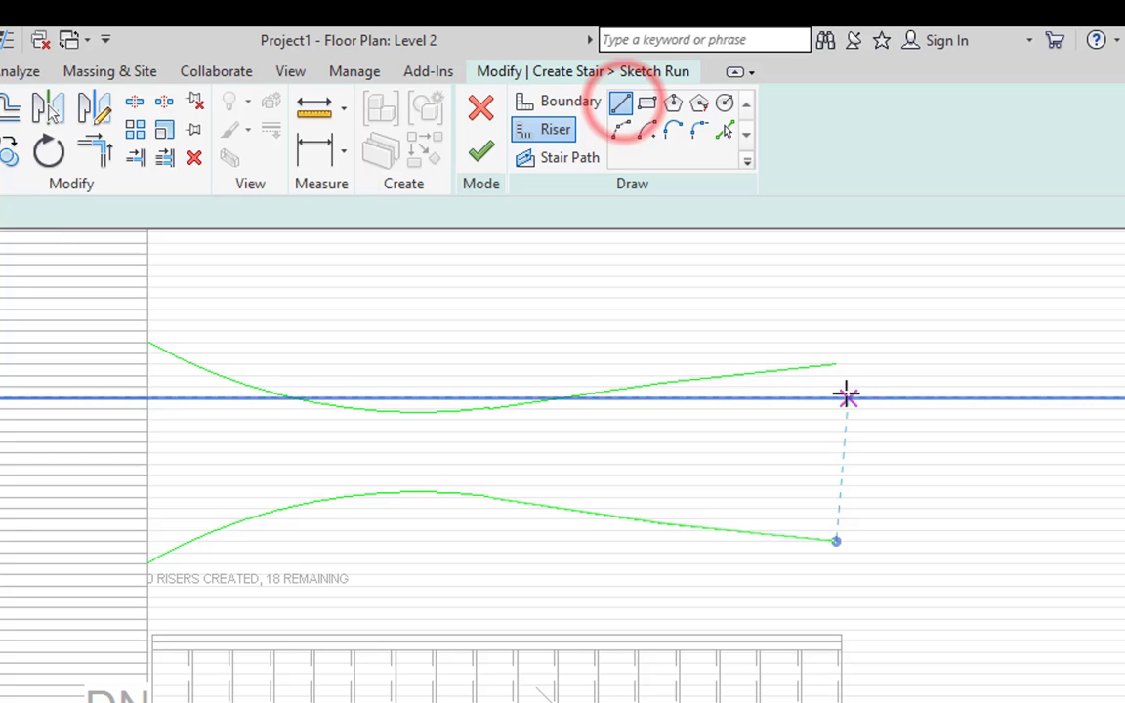
{"action": "left_click", "coordinate": [837, 366]}
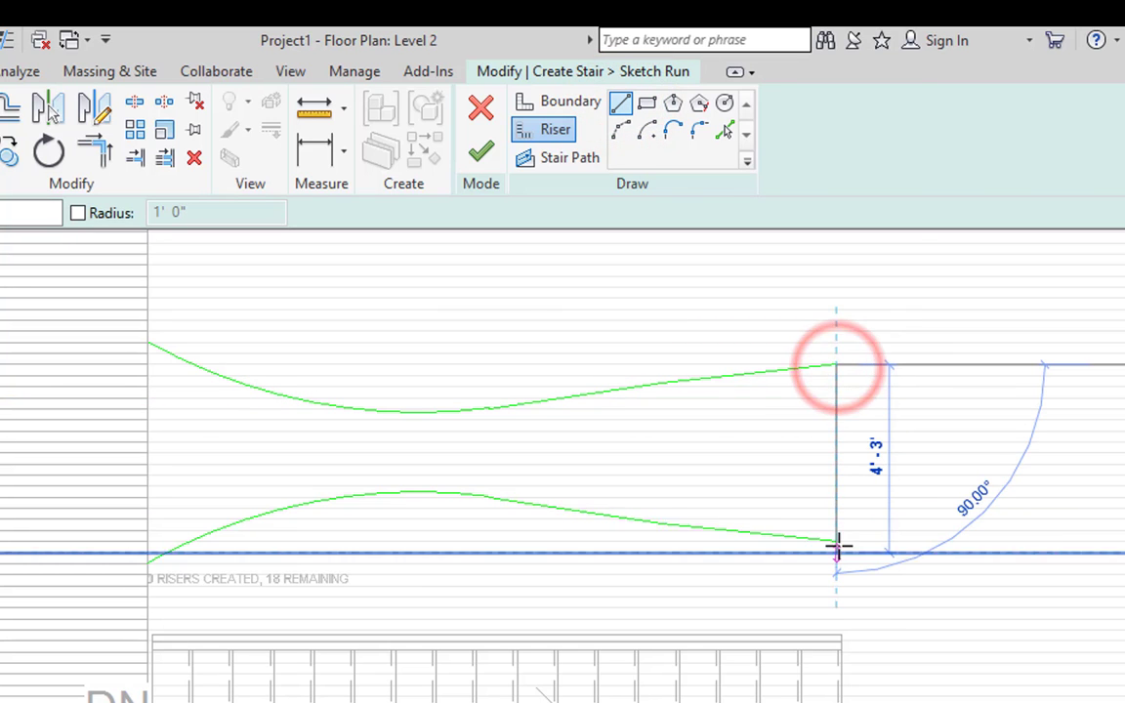
{"action": "left_click", "coordinate": [836, 540]}
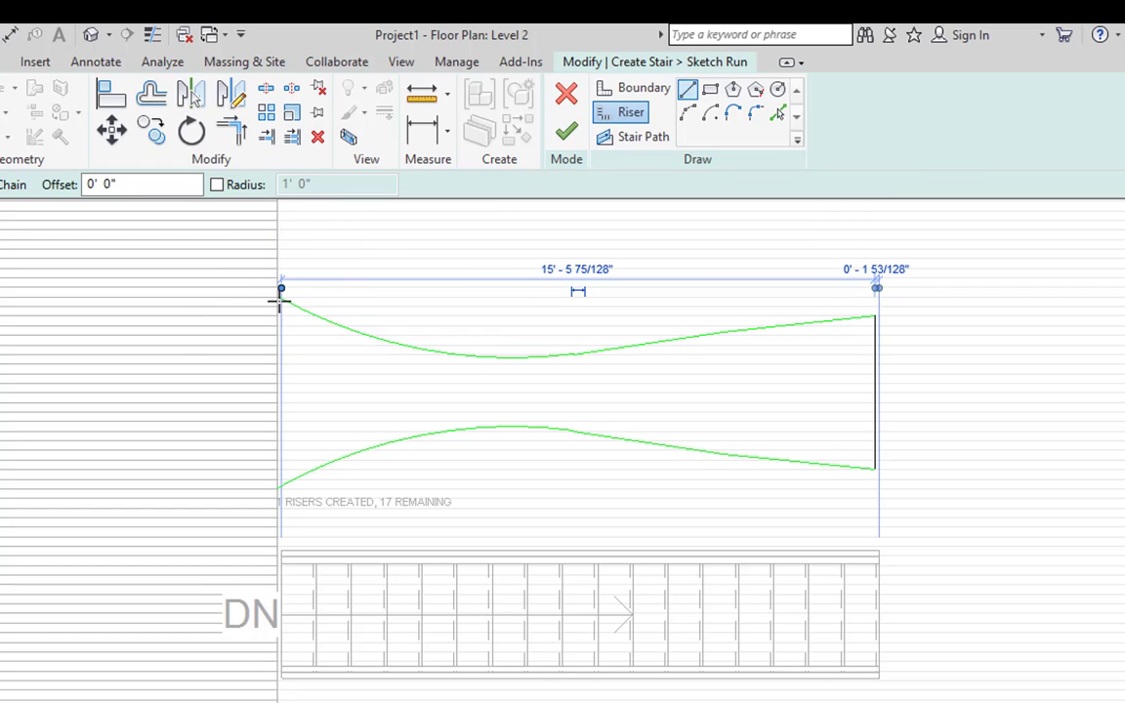
{"action": "scroll", "coordinate": [280, 303], "scroll_direction": "up", "scroll_amount": 3}
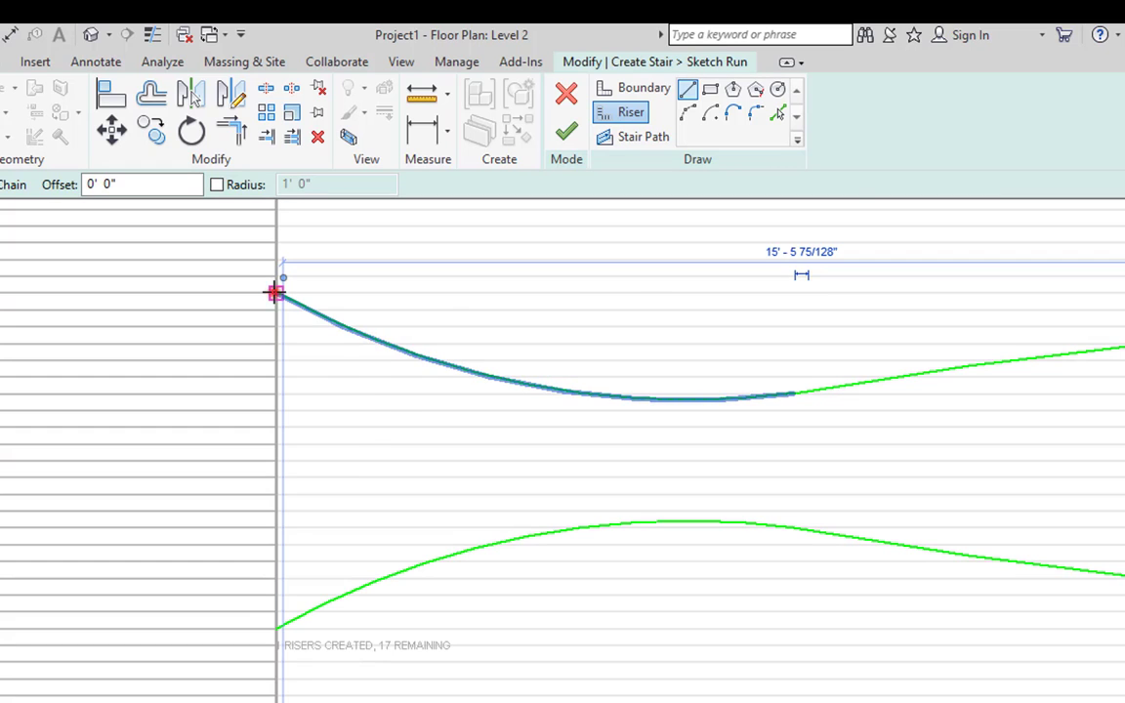
{"action": "left_click", "coordinate": [276, 293]}
{"action": "left_click", "coordinate": [276, 628]}
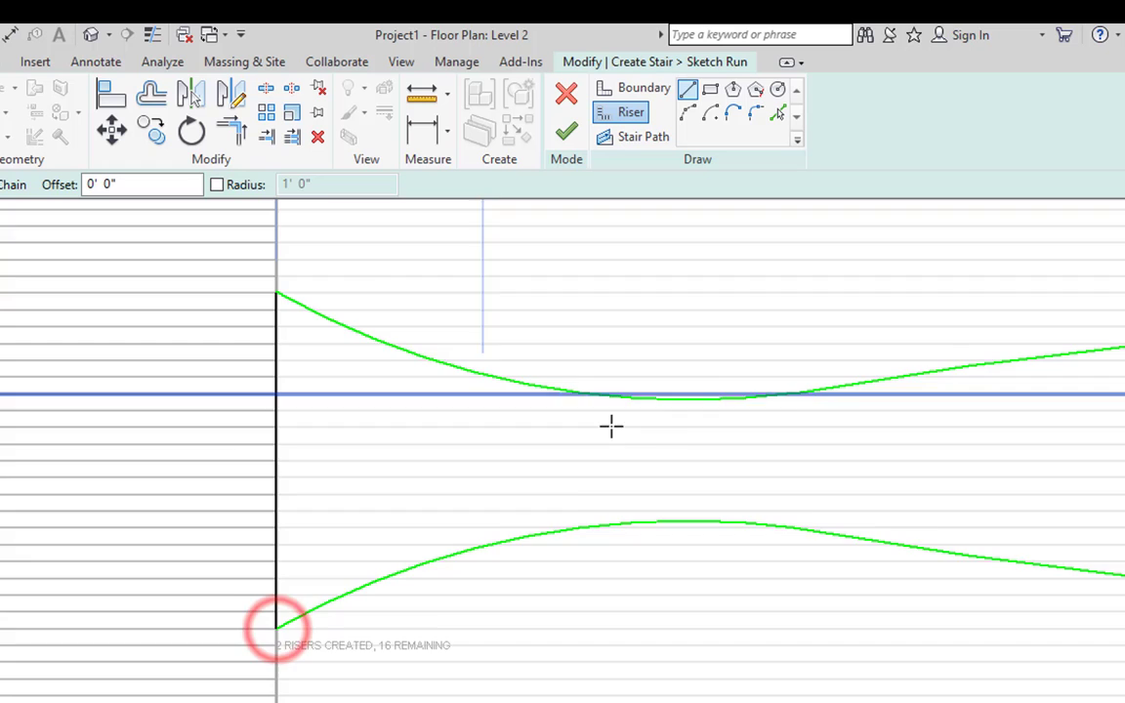
{"action": "scroll", "coordinate": [611, 427], "scroll_direction": "down", "scroll_amount": 3}
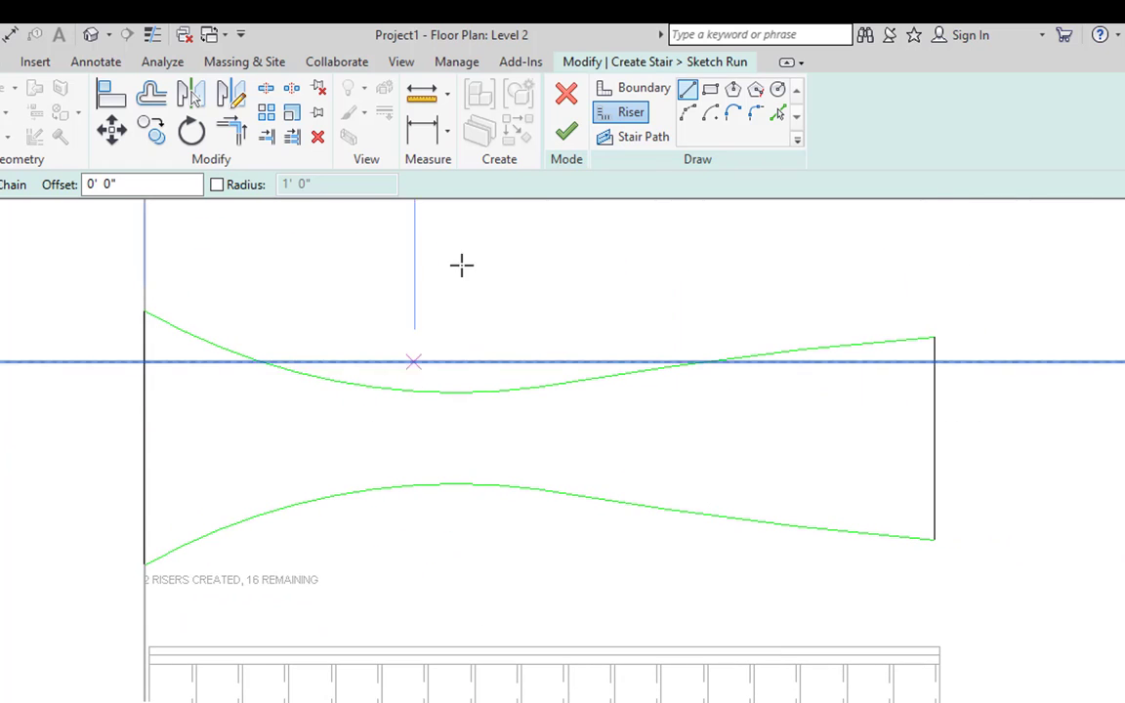
Draw a straight stair path from the right riser's midpoint to the left end.
{"action": "left_click", "coordinate": [653, 142]}
{"action": "scroll", "coordinate": [765, 427], "scroll_direction": "down", "scroll_amount": 1}
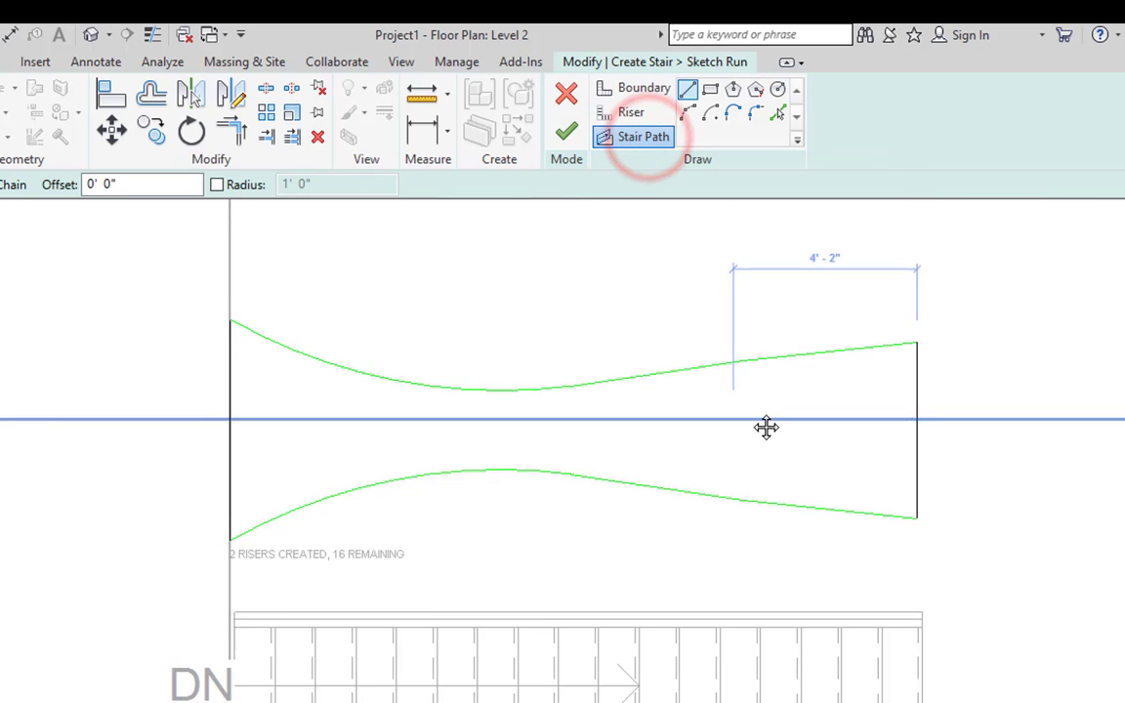
{"action": "left_click", "coordinate": [686, 90]}
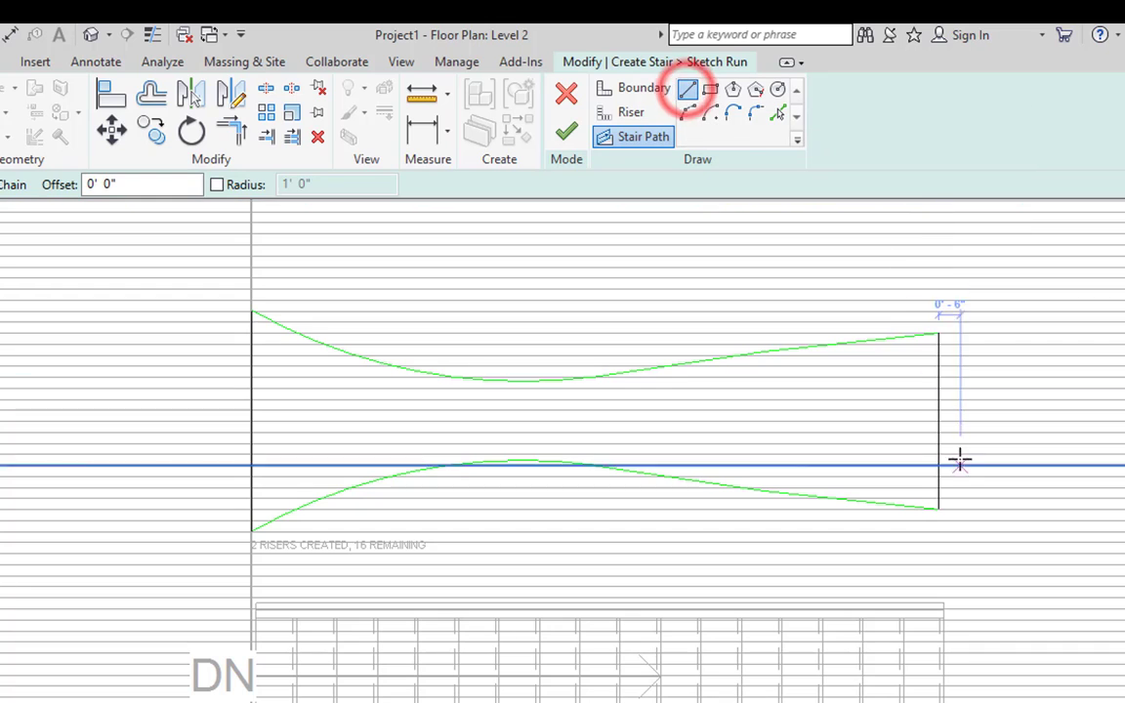
{"action": "left_click", "coordinate": [937, 422]}
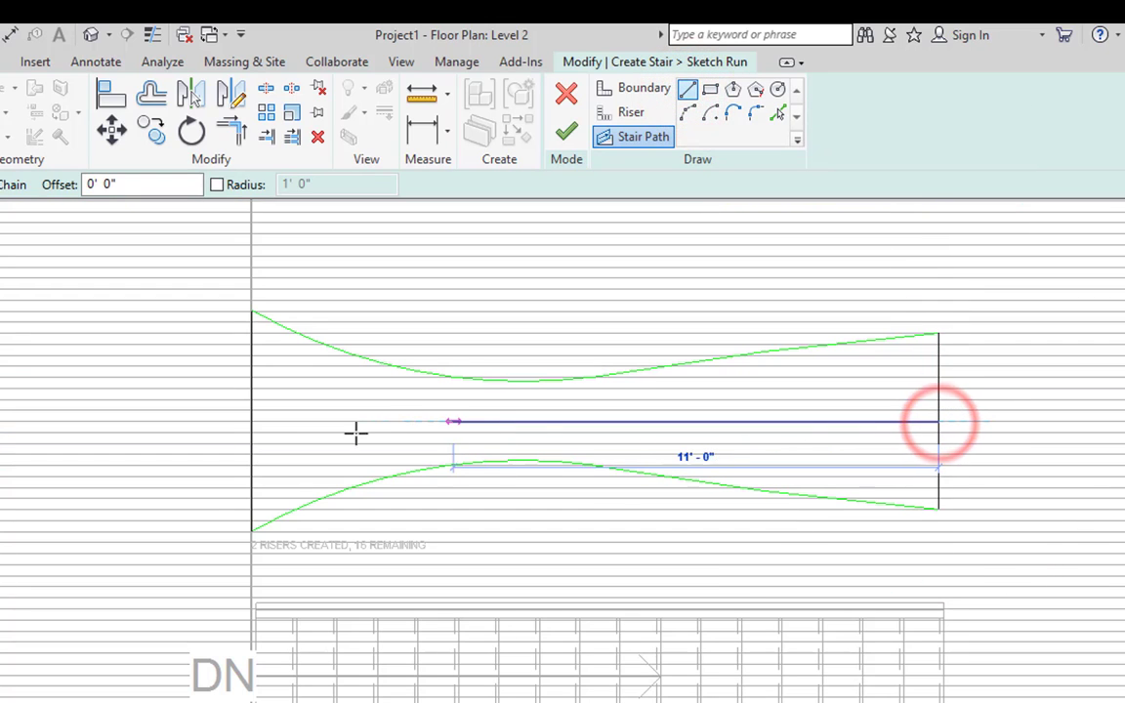
{"action": "left_click", "coordinate": [252, 423]}
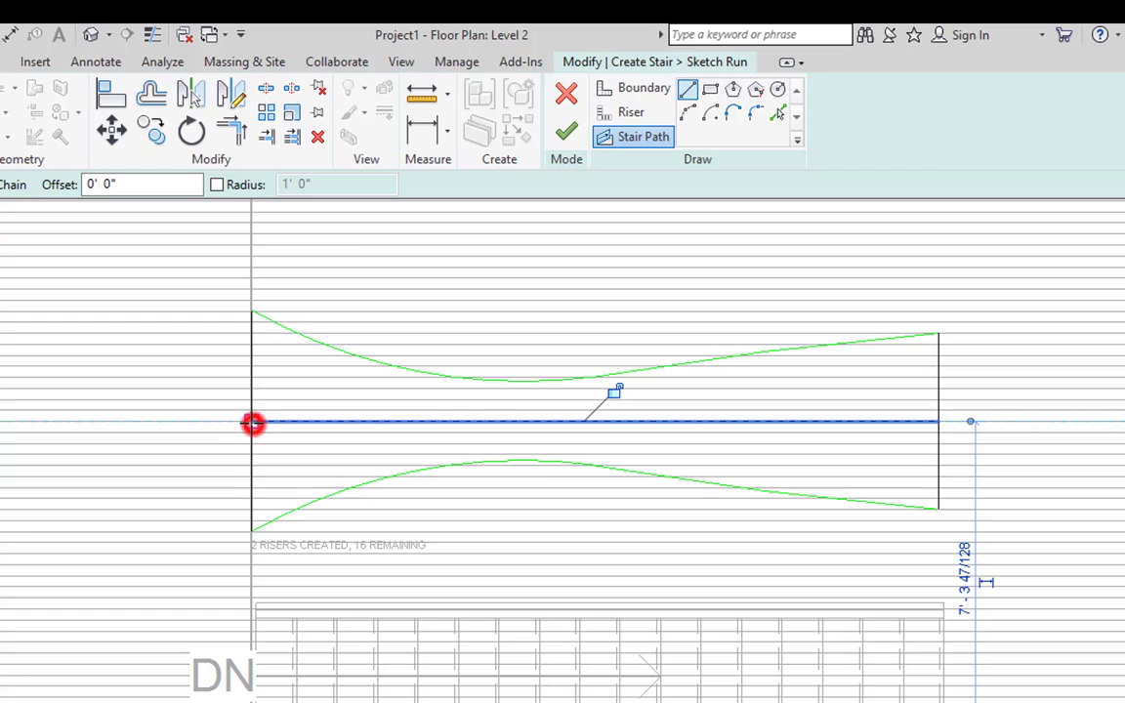
{"action": "scroll", "coordinate": [731, 421], "scroll_direction": "up", "scroll_amount": 2}
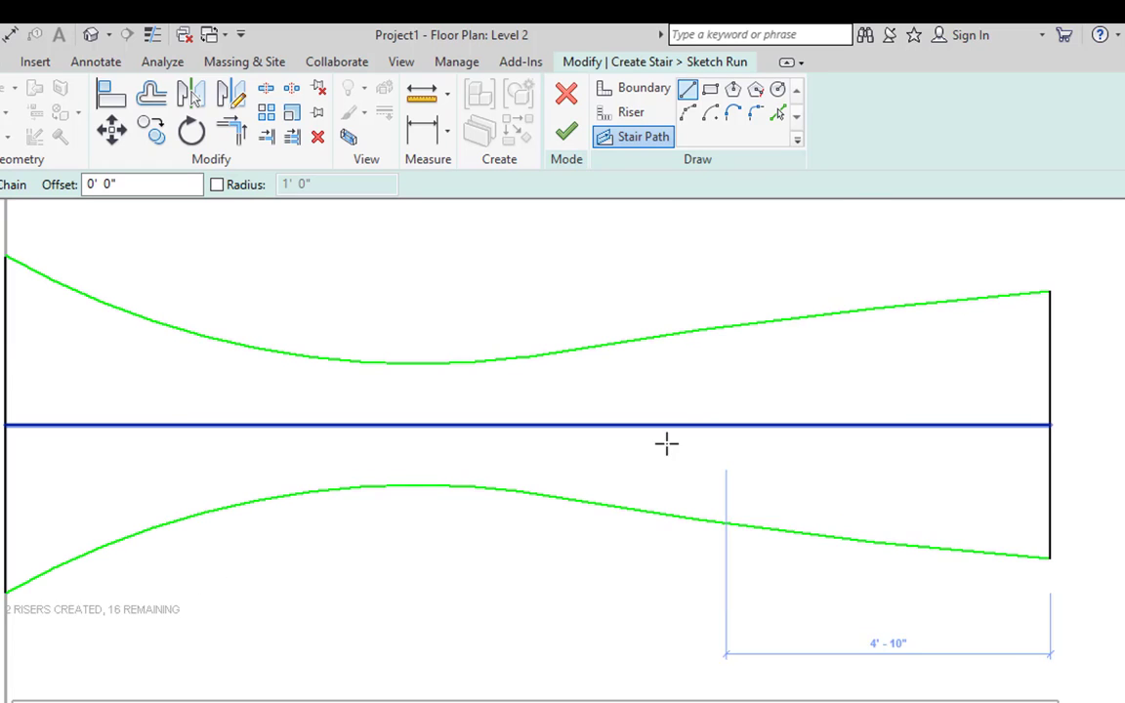
{"action": "key", "text": "Escape"}
{"action": "key", "text": "Escape"}
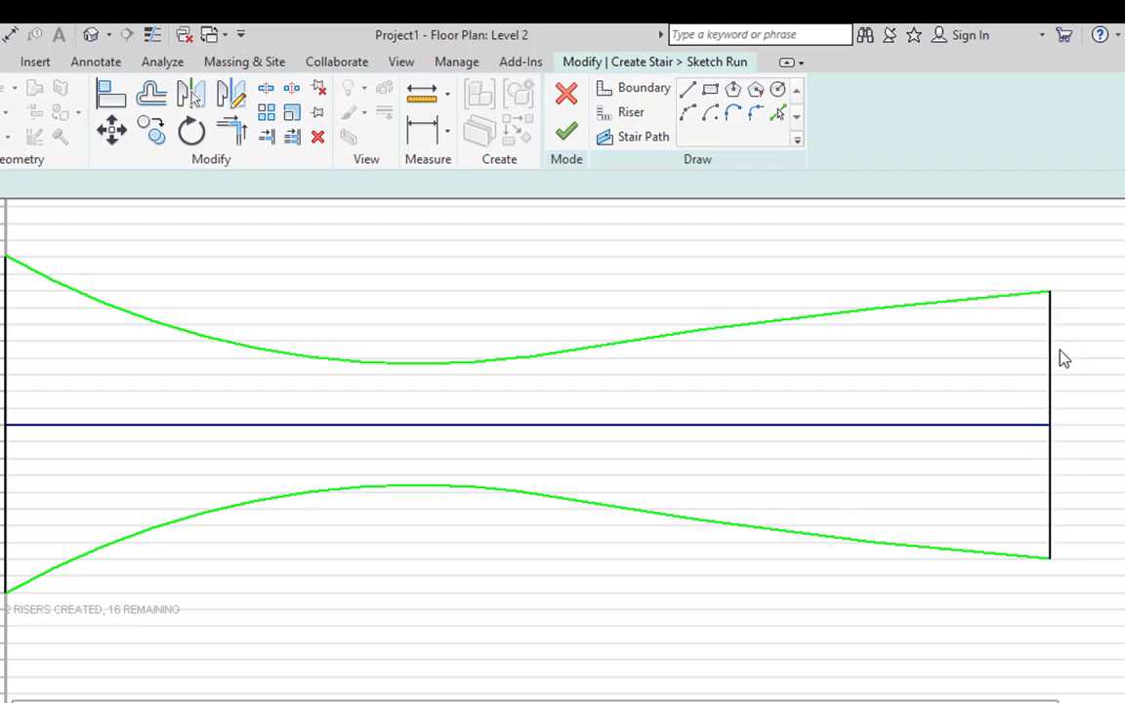
{"action": "scroll", "coordinate": [811, 364], "scroll_direction": "down", "scroll_amount": 1}
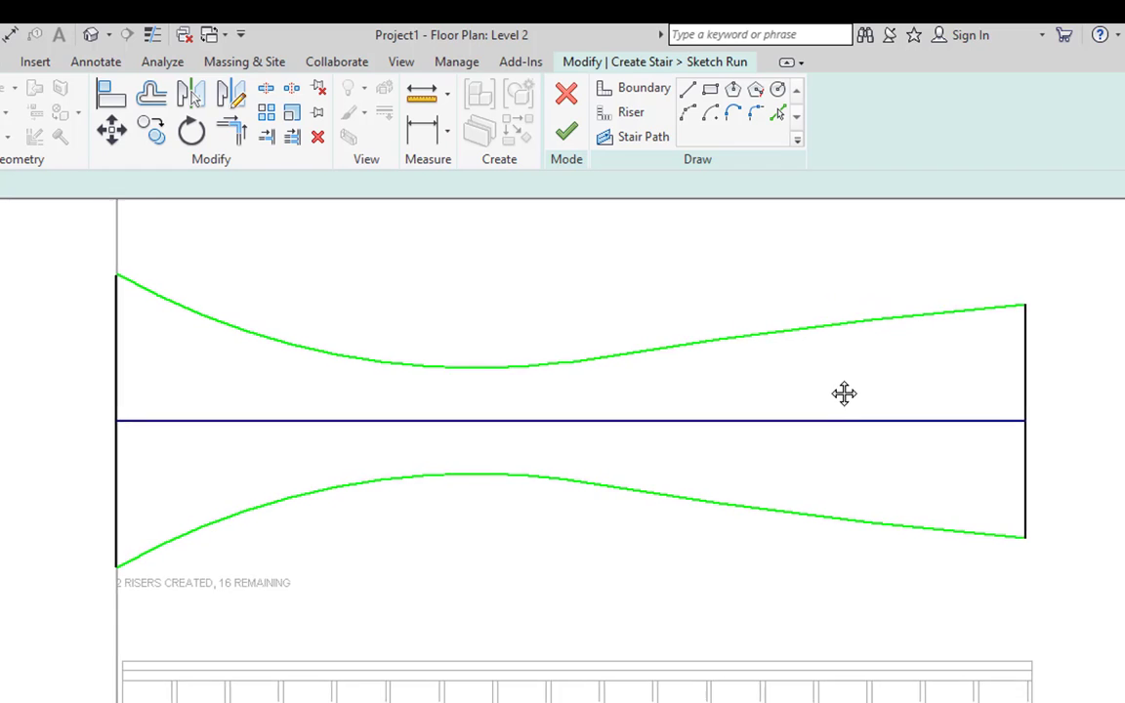
{"action": "middle_click_drag", "start_coordinate": [844, 395], "coordinate": [864, 404]}
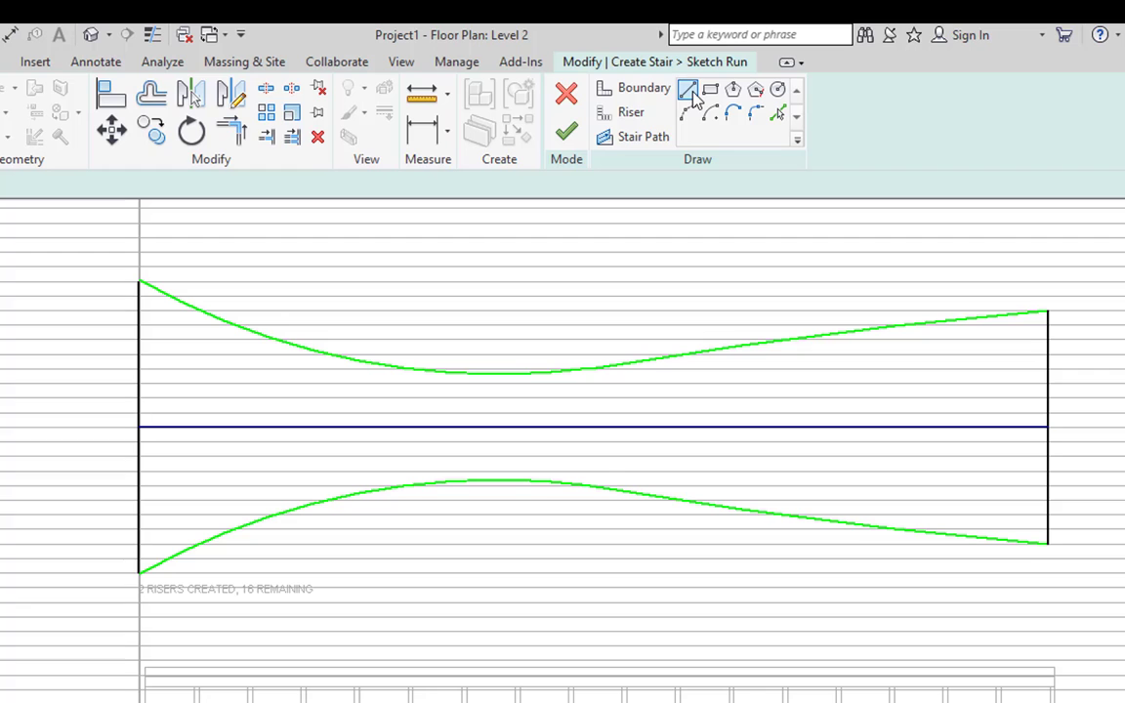
Return to riser lines and set Offset to numerical 0' 11" with Copy on.
{"action": "left_click", "coordinate": [629, 114]}
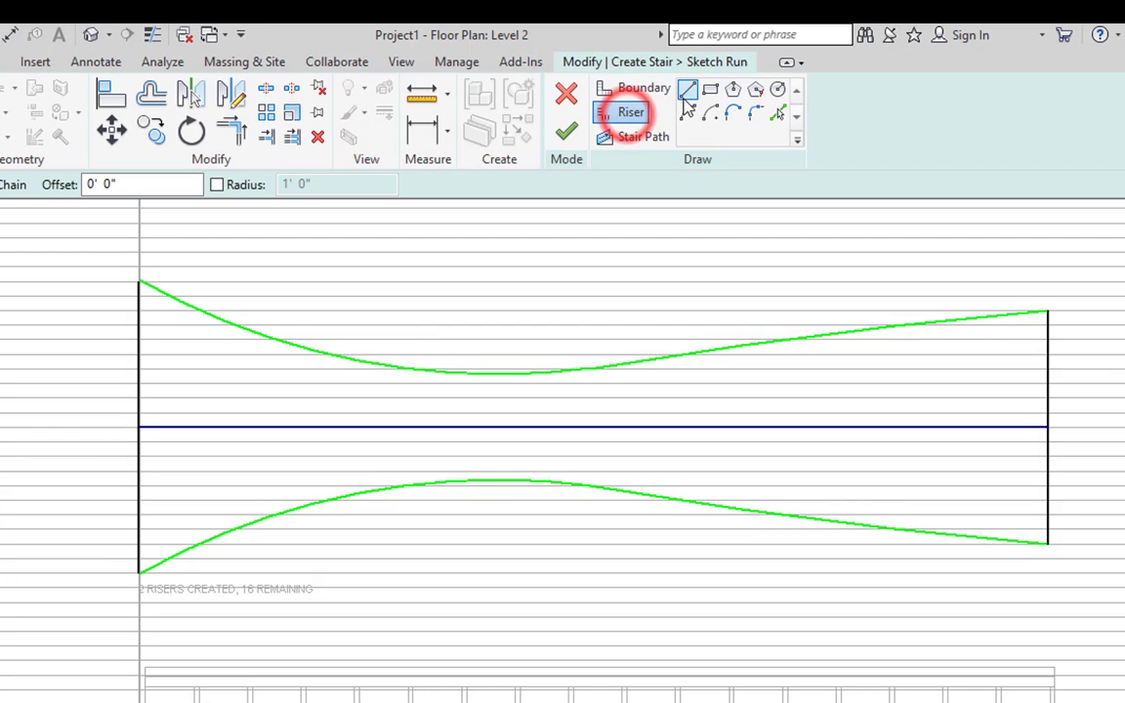
{"action": "left_click", "coordinate": [687, 88]}
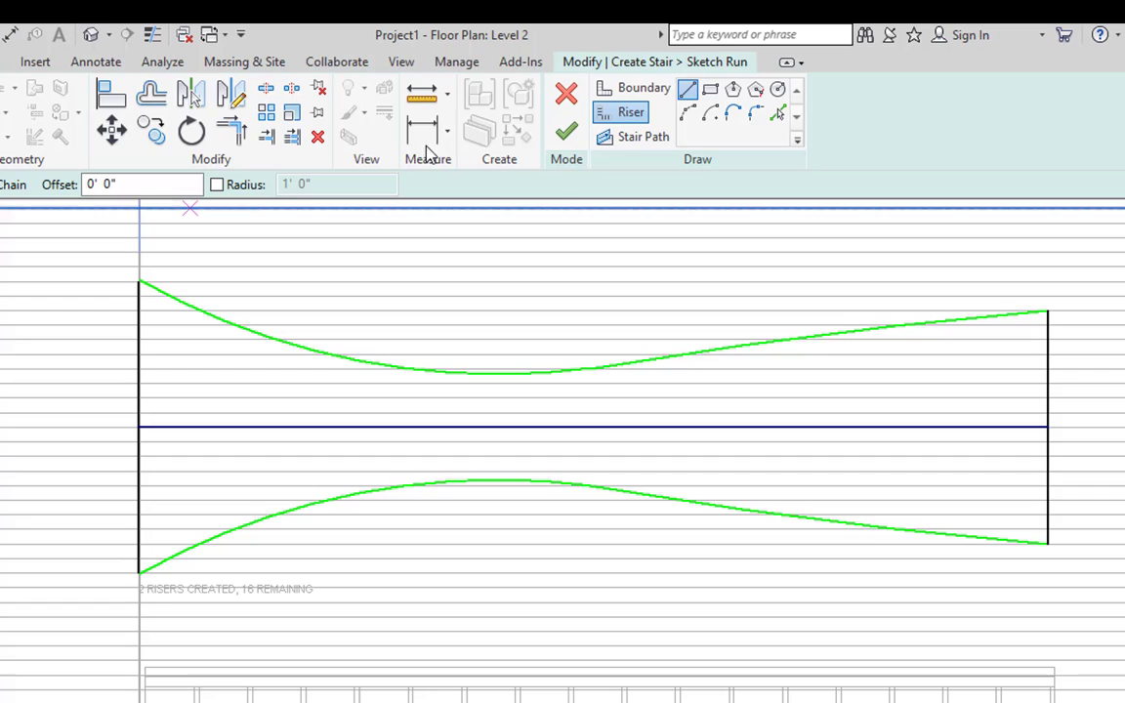
{"action": "left_click", "coordinate": [151, 93]}
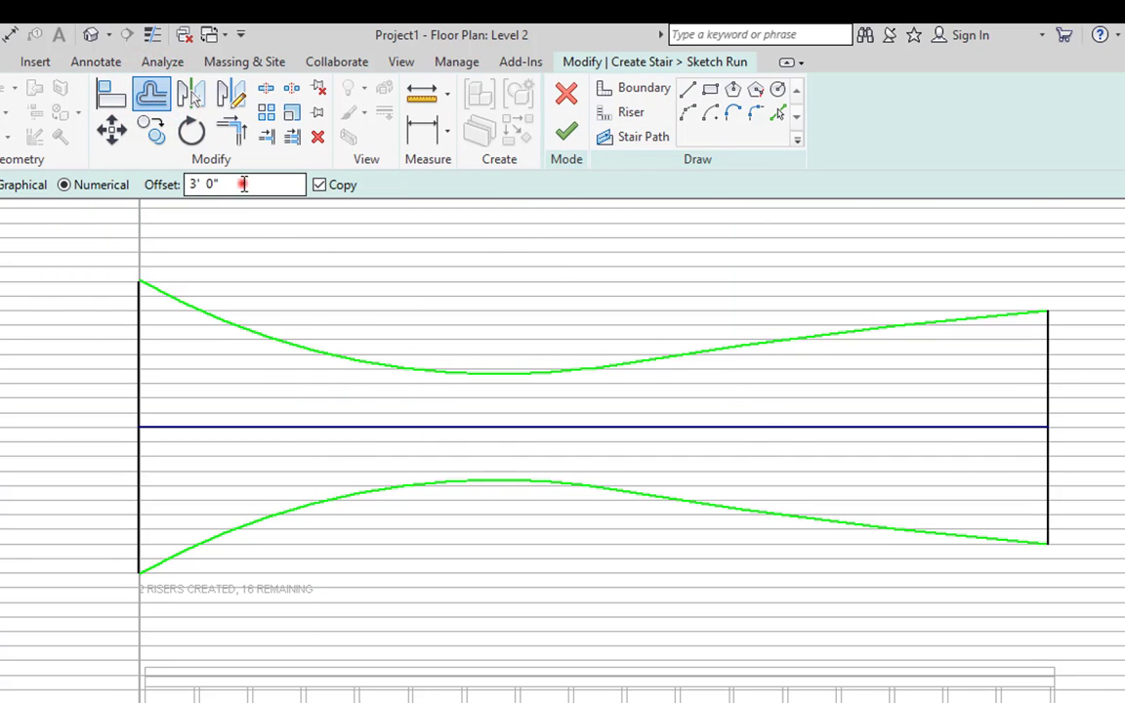
{"action": "type", "text": "11"}
{"action": "key", "text": "Return"}
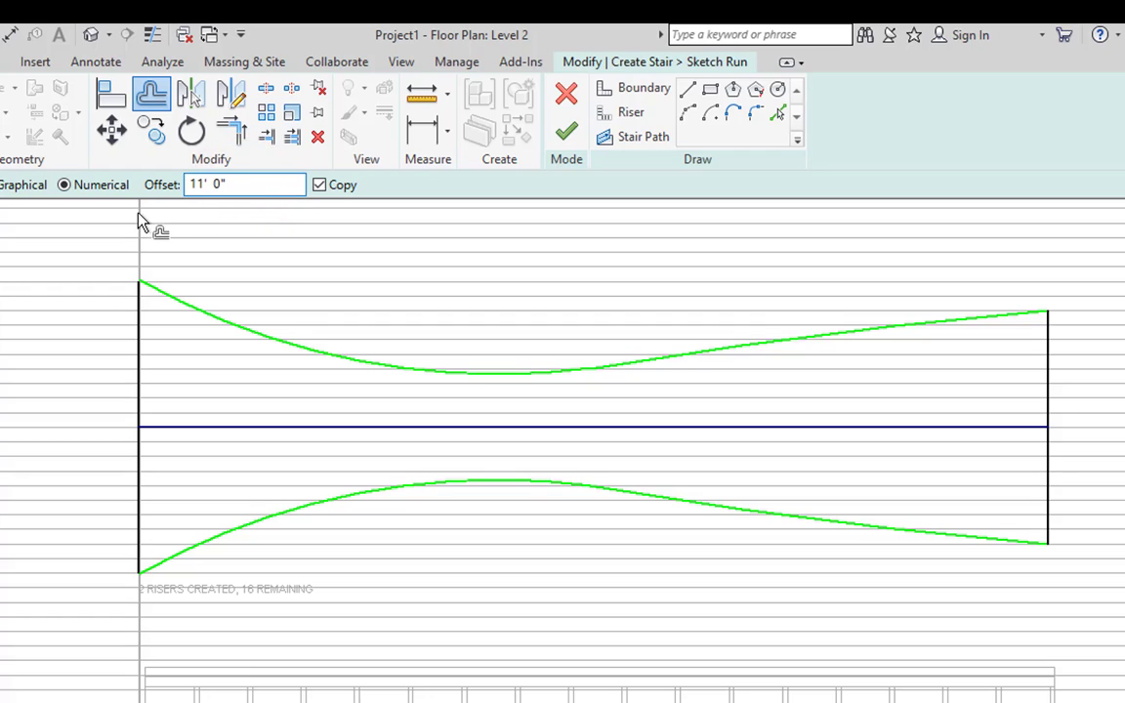
{"action": "left_click", "coordinate": [252, 179]}
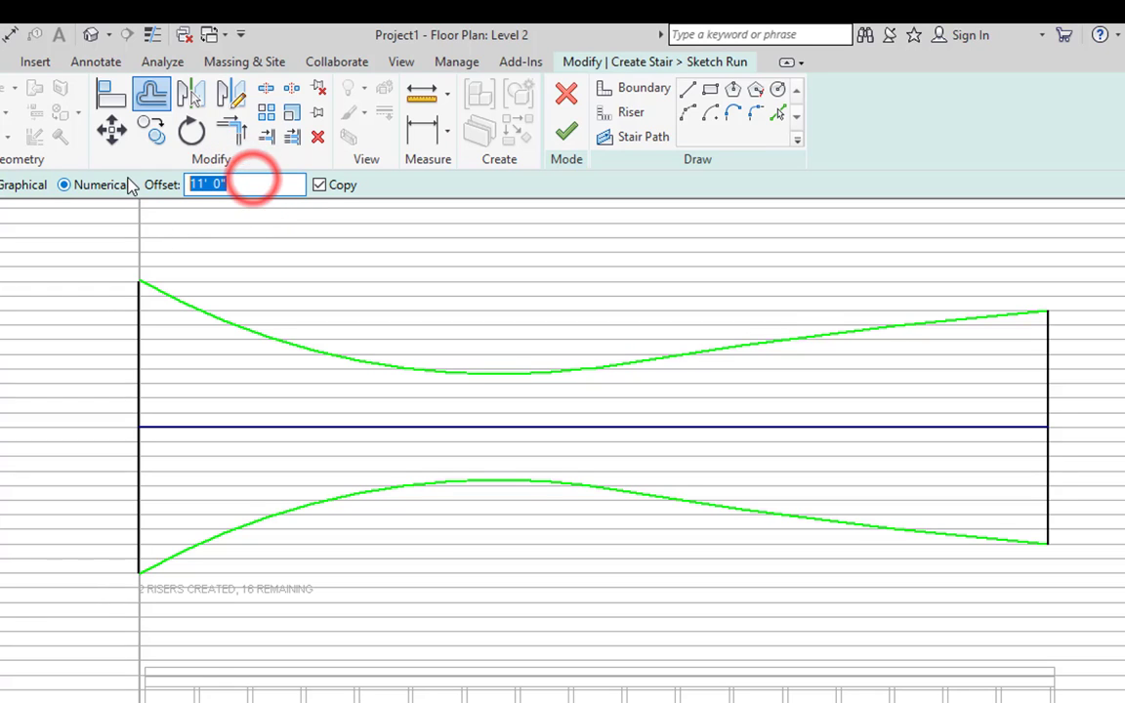
{"action": "left_click", "coordinate": [244, 183]}
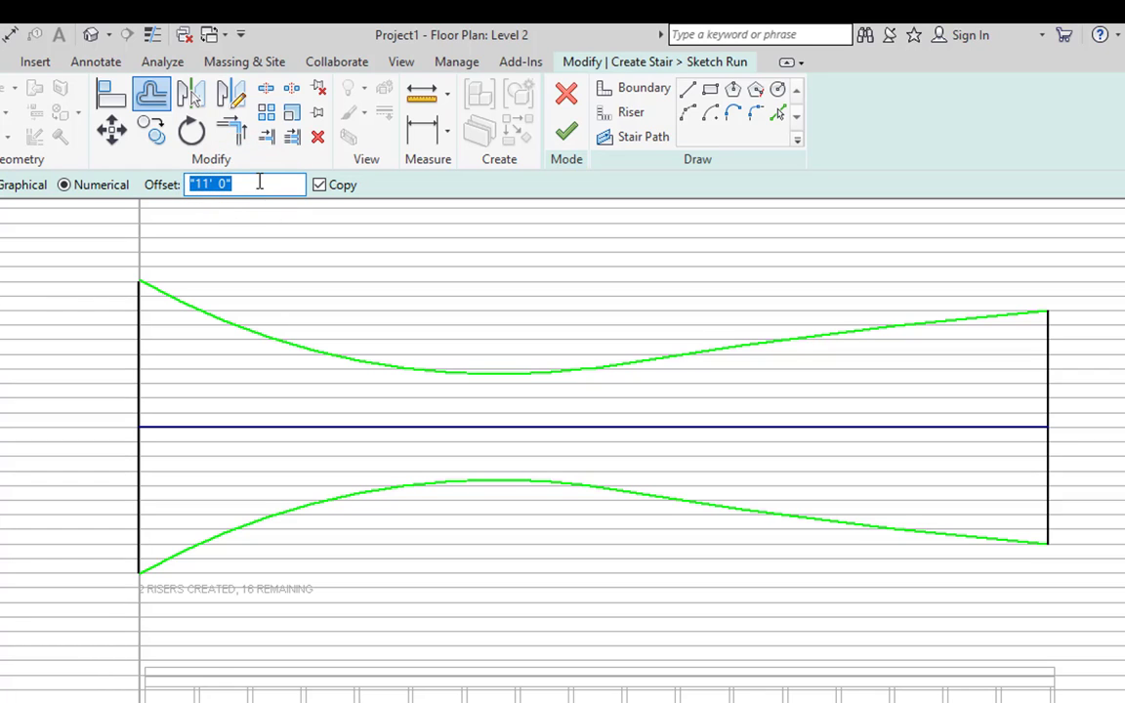
{"action": "type", "text": "011"}
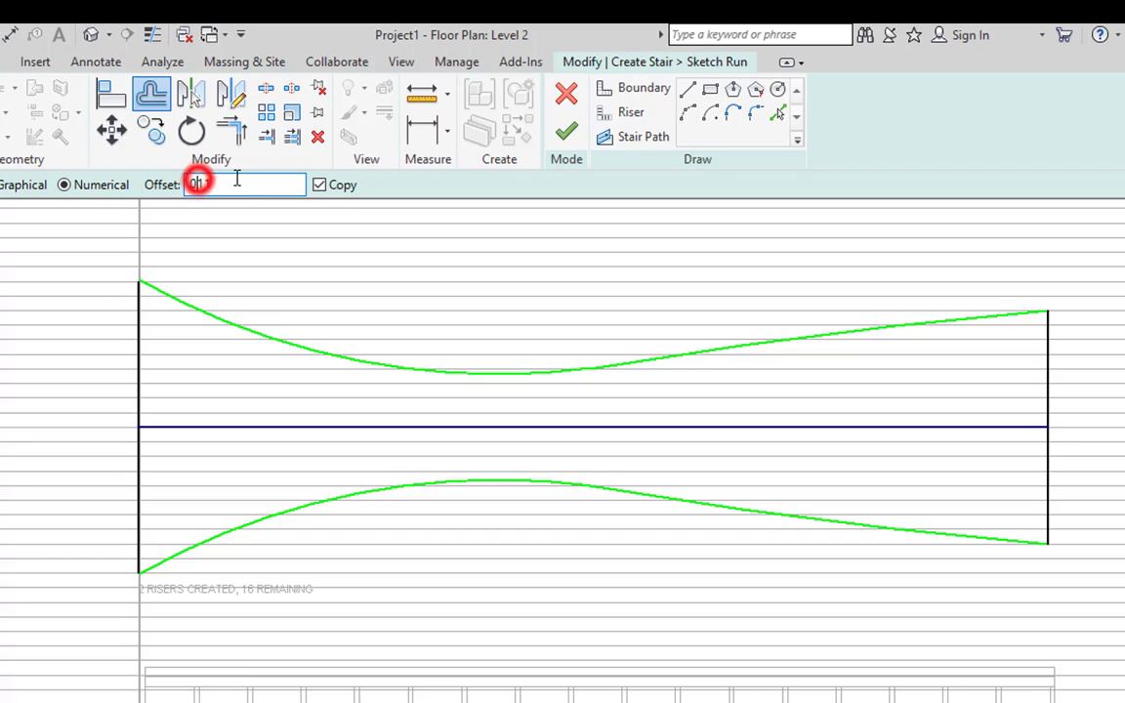
{"action": "key", "text": "BackSpace"}
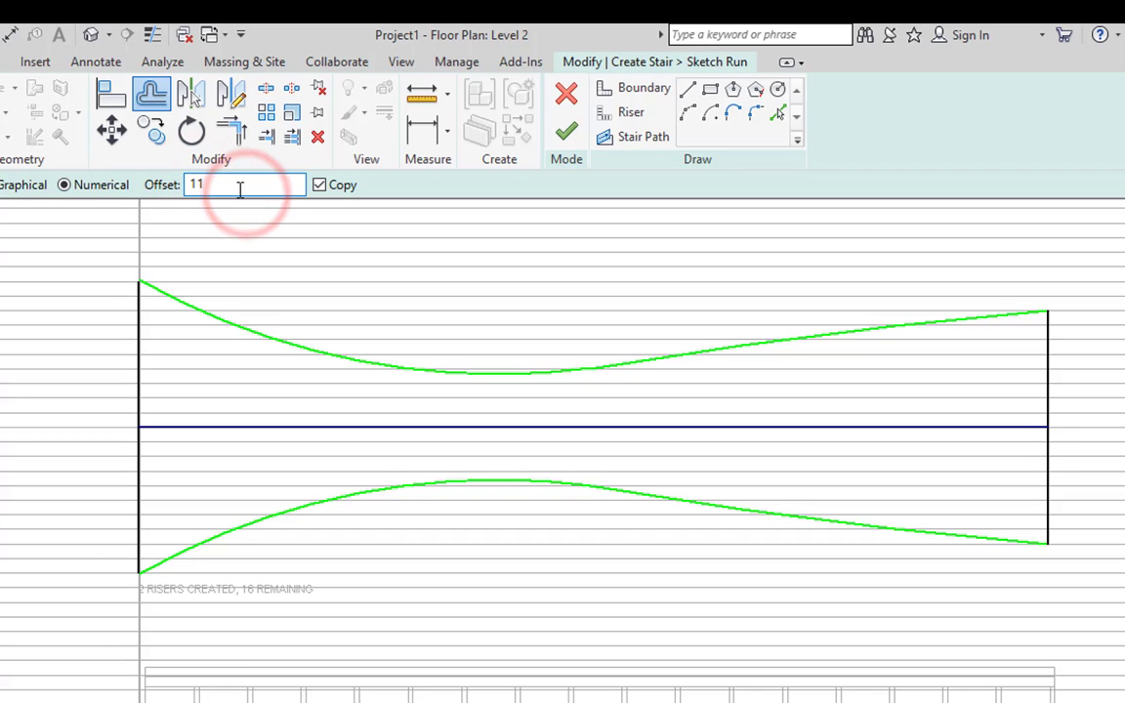
{"action": "key", "text": "Return"}
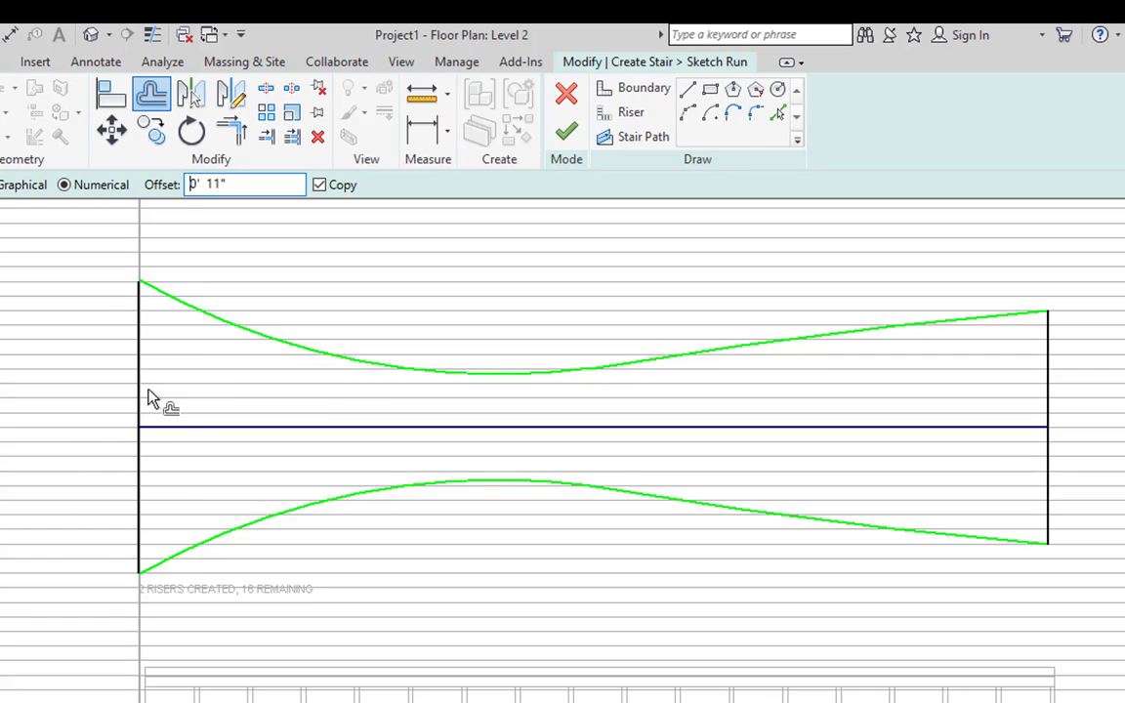
Offset-copy risers 11" apart along the run until all 18 risers exist.
{"action": "left_click", "coordinate": [201, 392]}
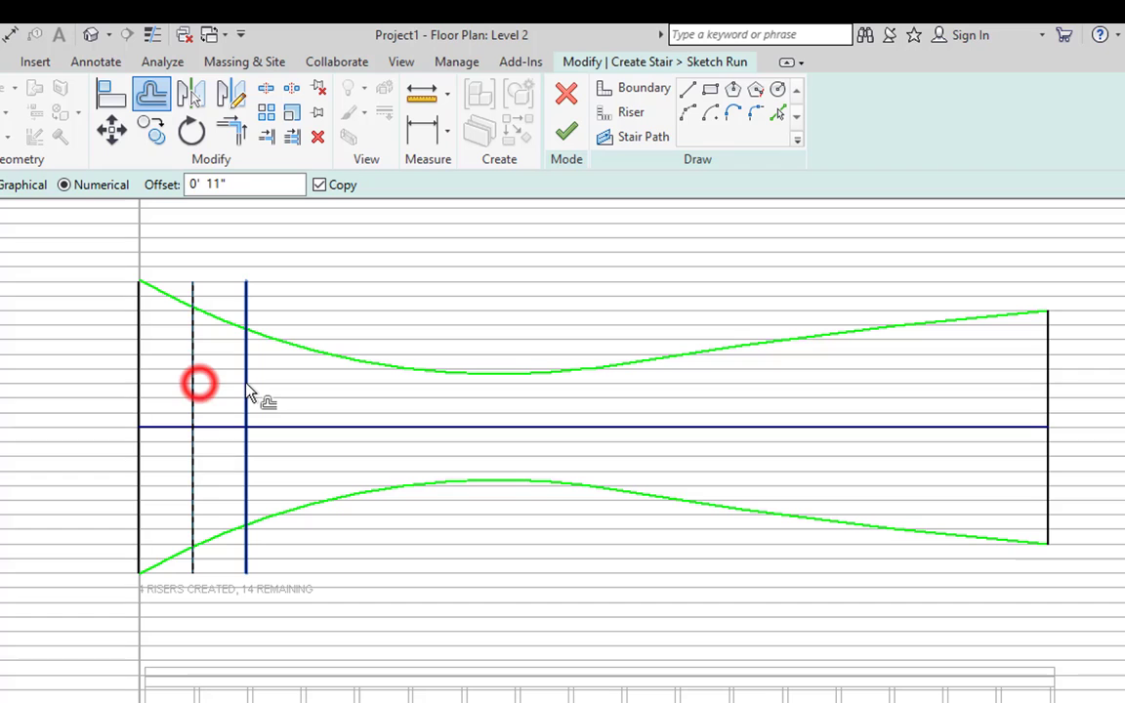
{"action": "left_click", "coordinate": [252, 389]}
{"action": "left_click", "coordinate": [304, 386]}
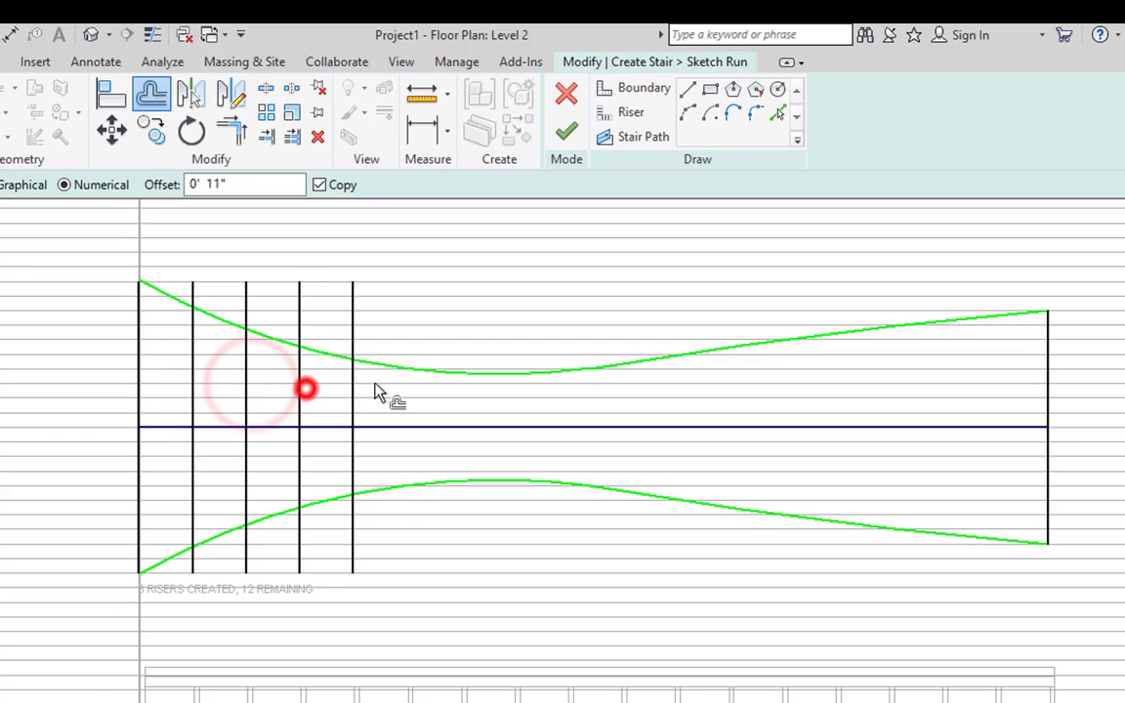
{"action": "left_click", "coordinate": [357, 384]}
{"action": "left_click", "coordinate": [410, 388]}
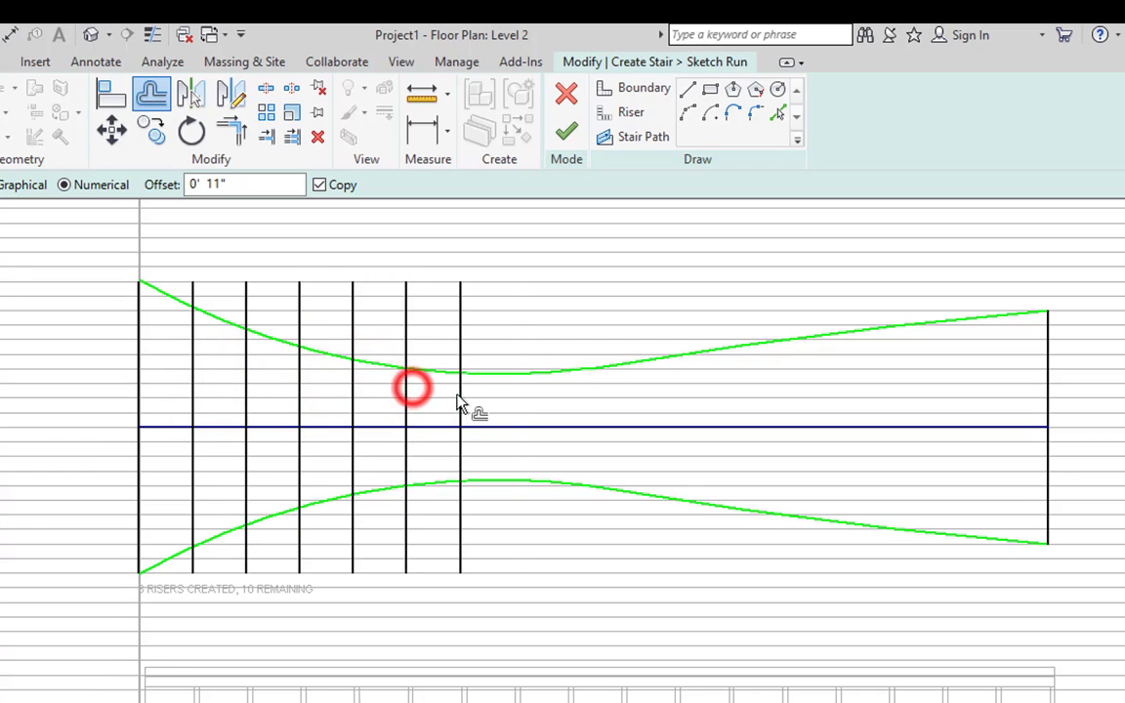
{"action": "left_click", "coordinate": [466, 394]}
{"action": "left_click", "coordinate": [520, 399]}
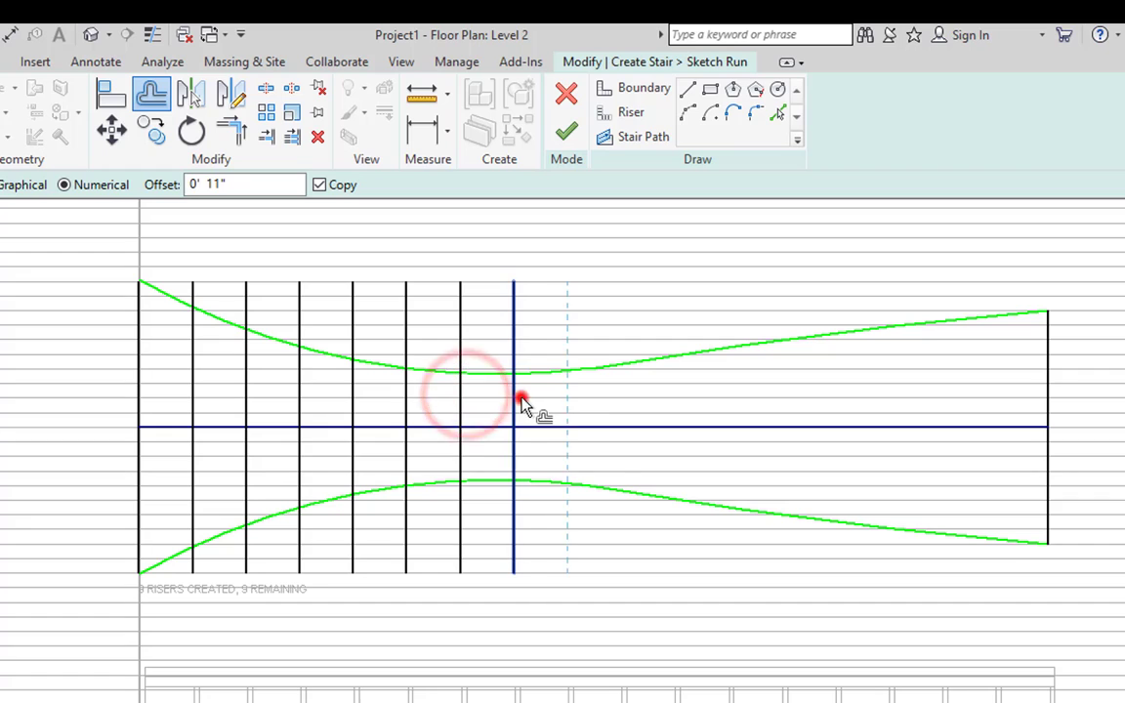
{"action": "left_click", "coordinate": [572, 398]}
{"action": "left_click", "coordinate": [627, 400]}
{"action": "left_click", "coordinate": [678, 401]}
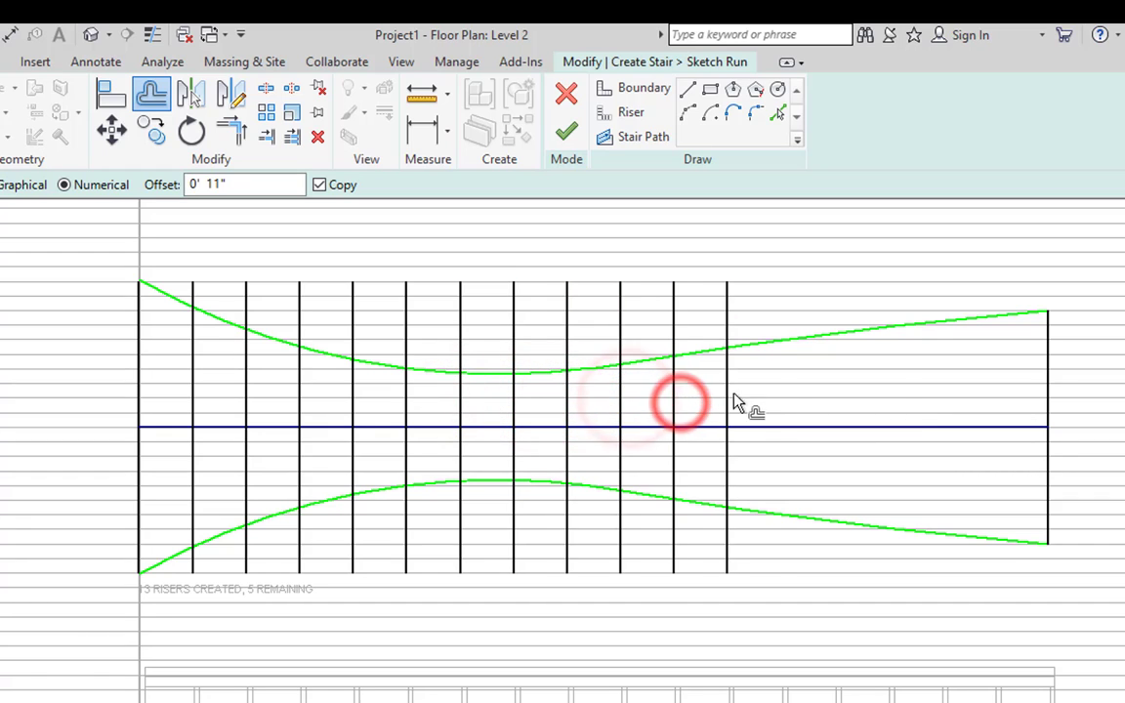
{"action": "left_click", "coordinate": [734, 394]}
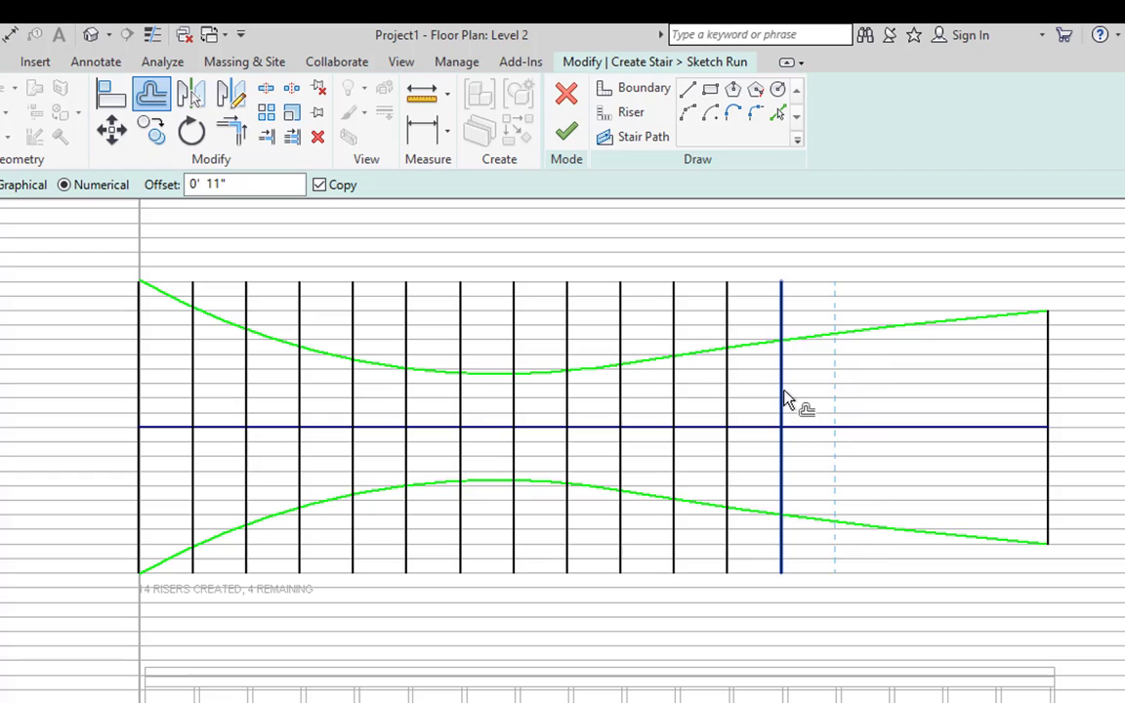
{"action": "left_click", "coordinate": [783, 391]}
{"action": "left_click", "coordinate": [837, 393]}
{"action": "left_click", "coordinate": [895, 397]}
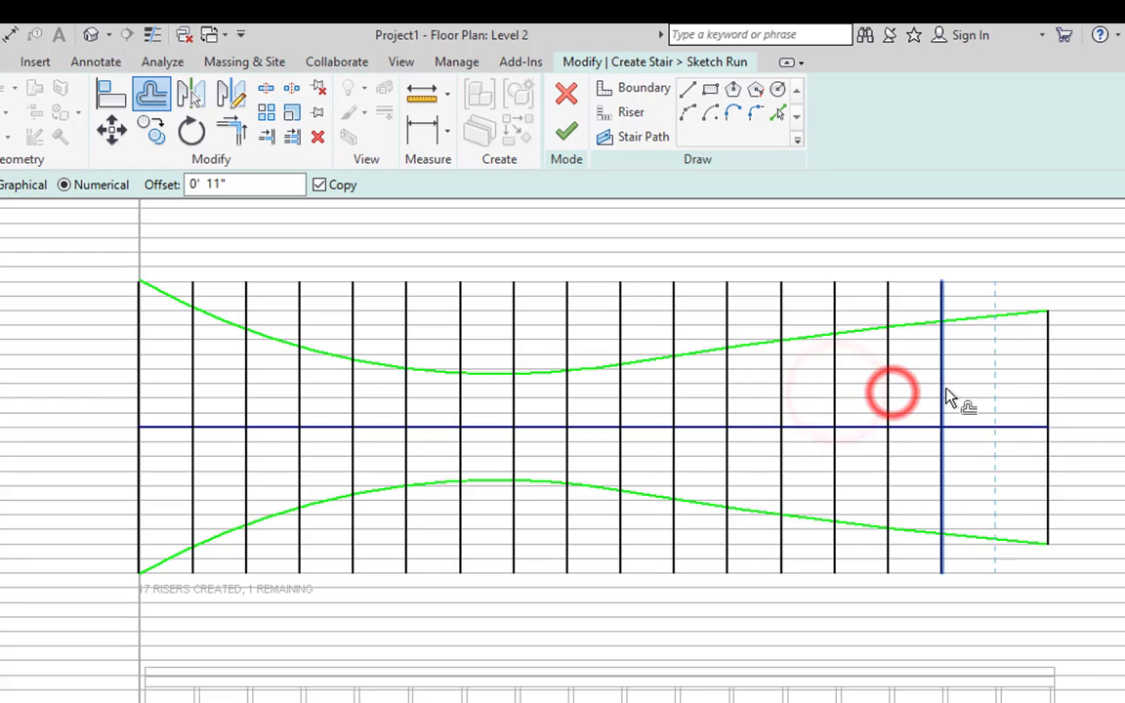
{"action": "left_click", "coordinate": [950, 390]}
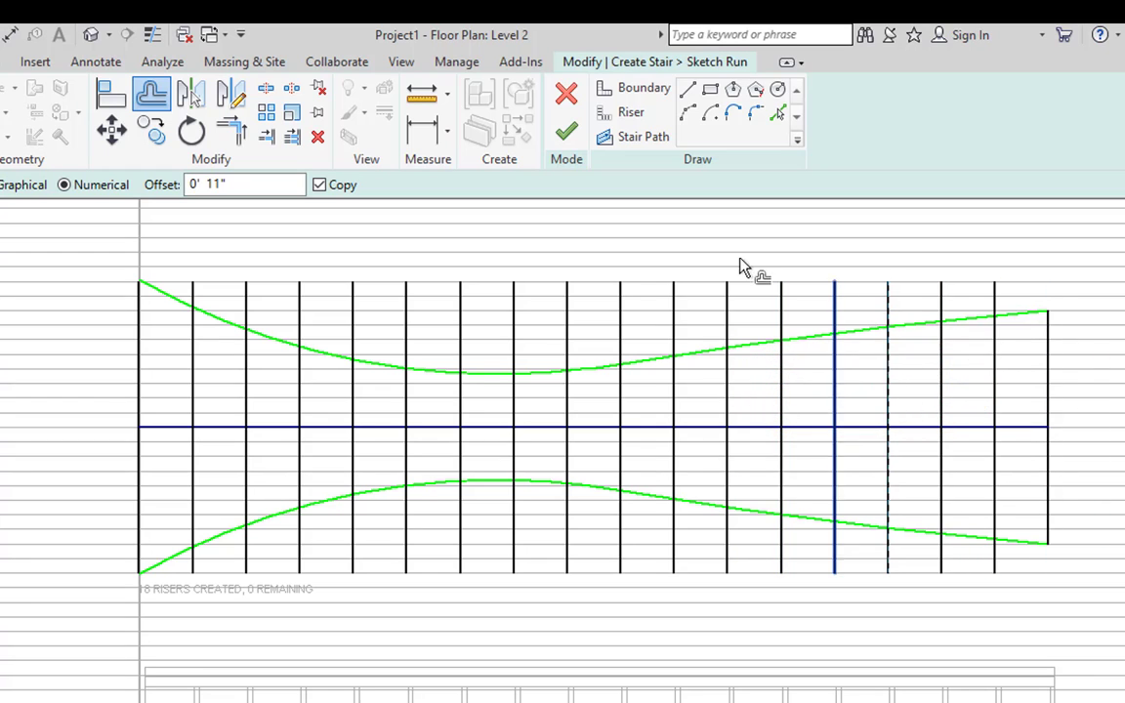
{"action": "key", "text": "Escape"}
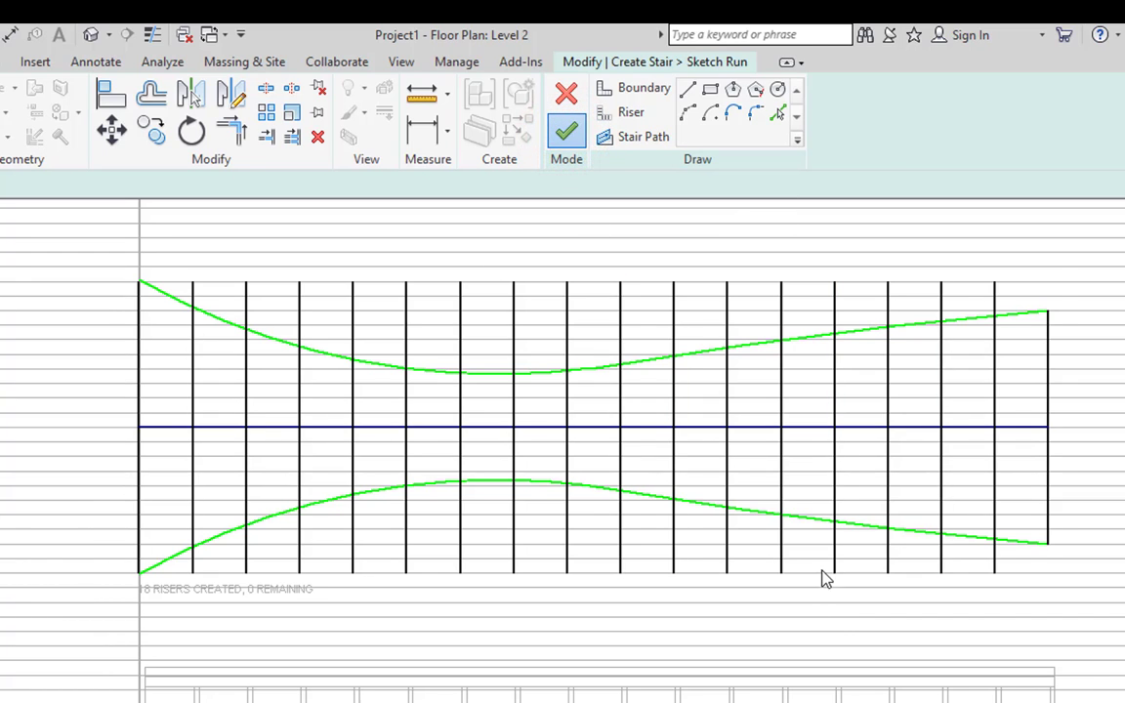
In the default 3D view, flip the curved stair run's direction and finish editing.
{"action": "left_click", "coordinate": [90, 36]}
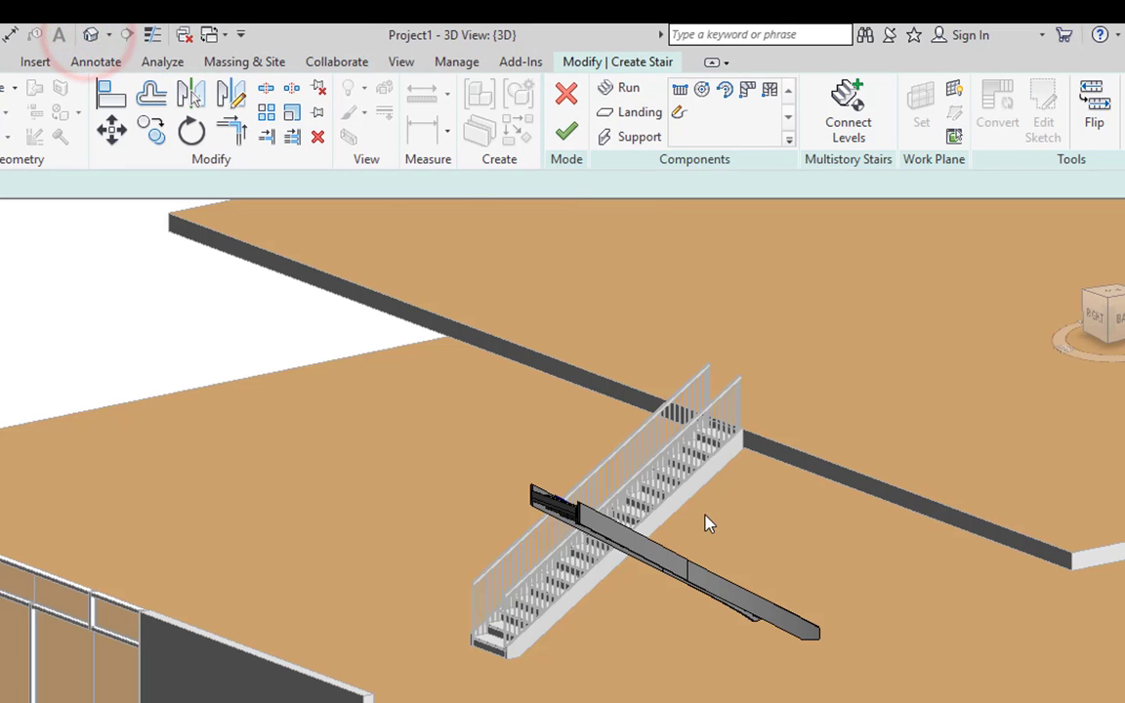
{"action": "middle_click_drag", "start_coordinate": [709, 524], "coordinate": [523, 509], "text": "shift"}
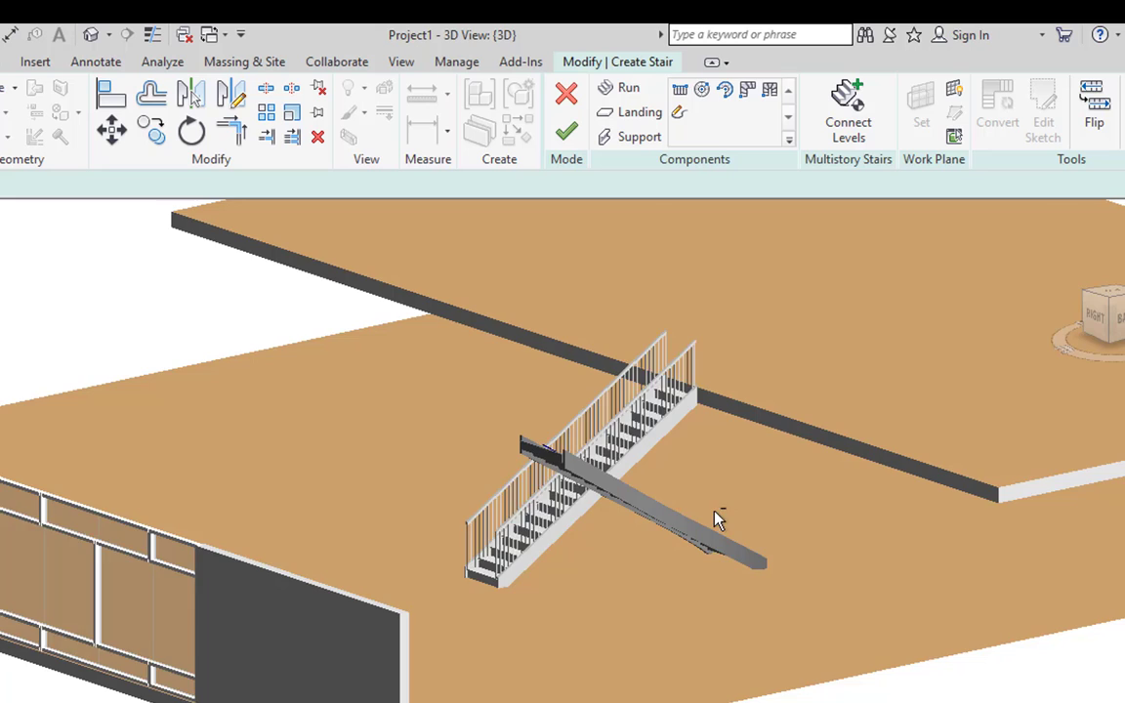
{"action": "scroll", "coordinate": [716, 519], "scroll_direction": "up", "scroll_amount": 2}
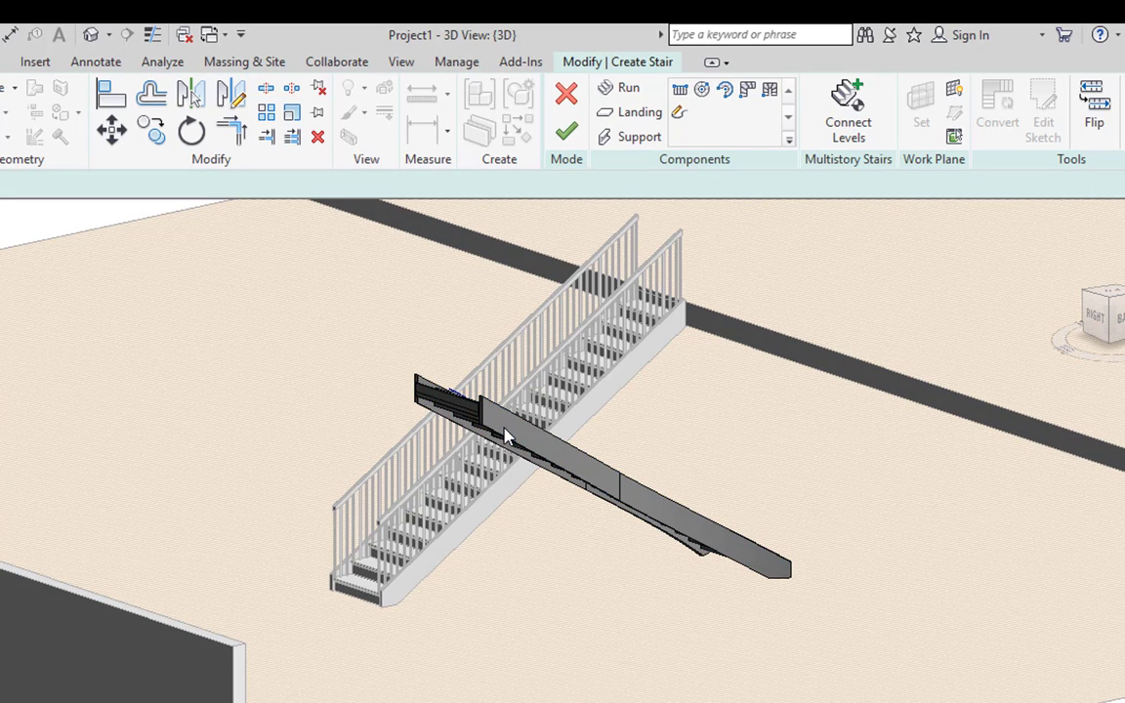
{"action": "left_click", "coordinate": [461, 406]}
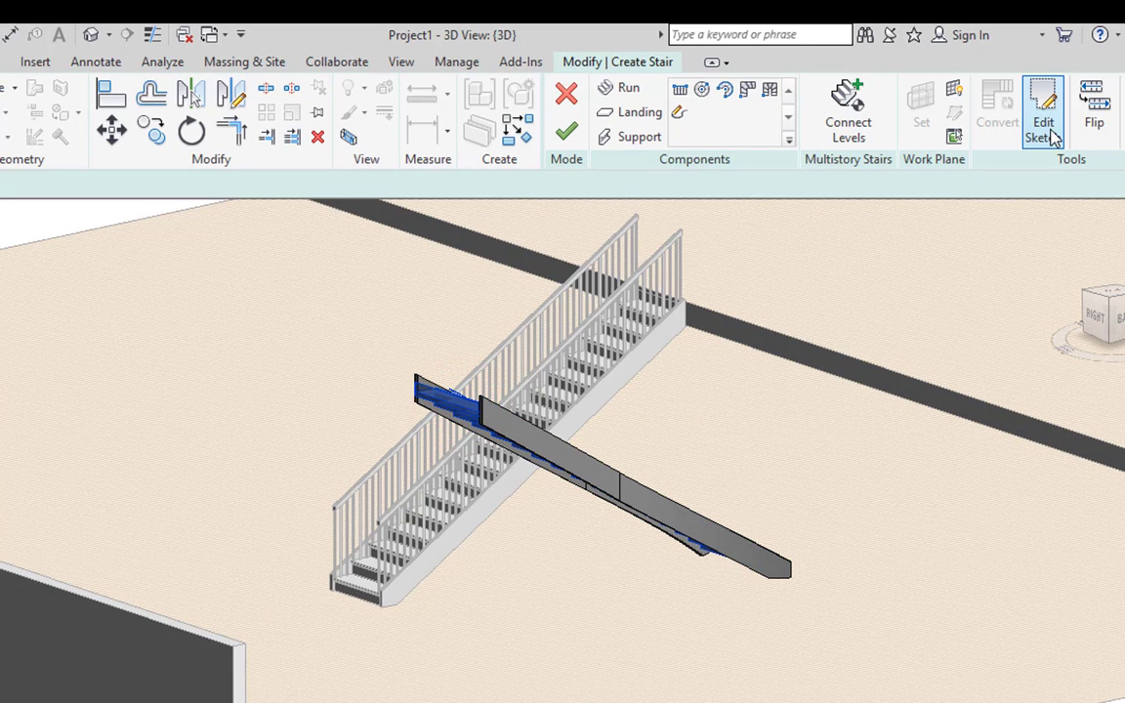
{"action": "left_click", "coordinate": [1043, 122]}
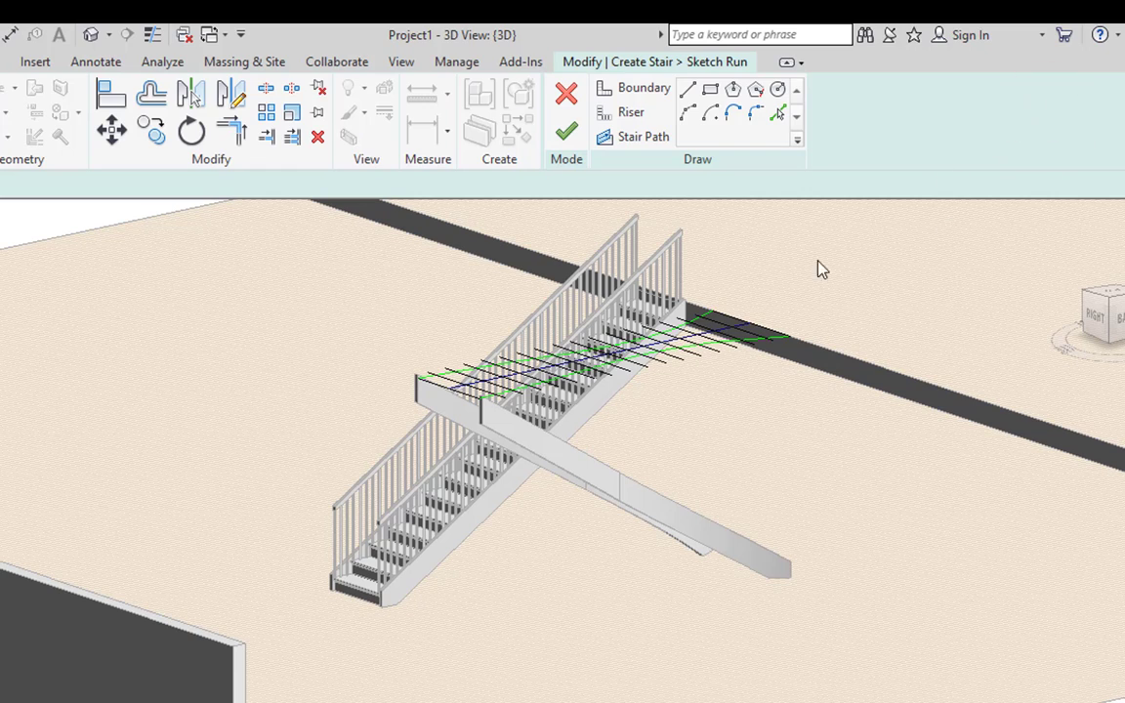
{"action": "left_click", "coordinate": [567, 95]}
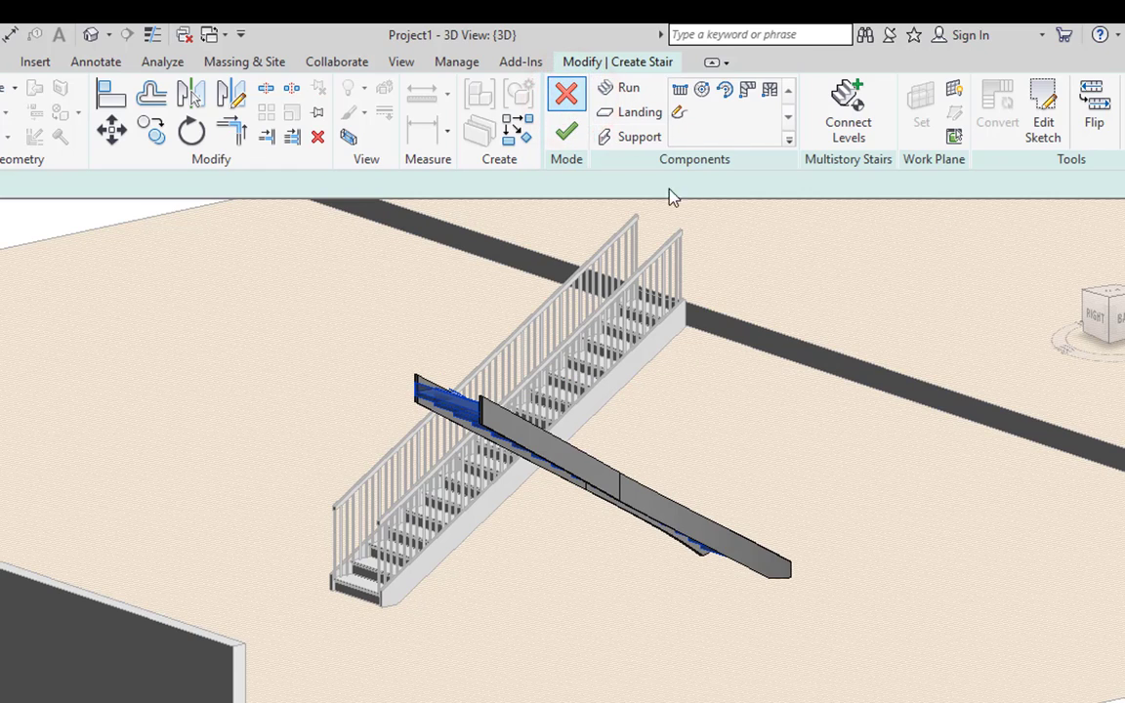
{"action": "left_click", "coordinate": [1095, 112]}
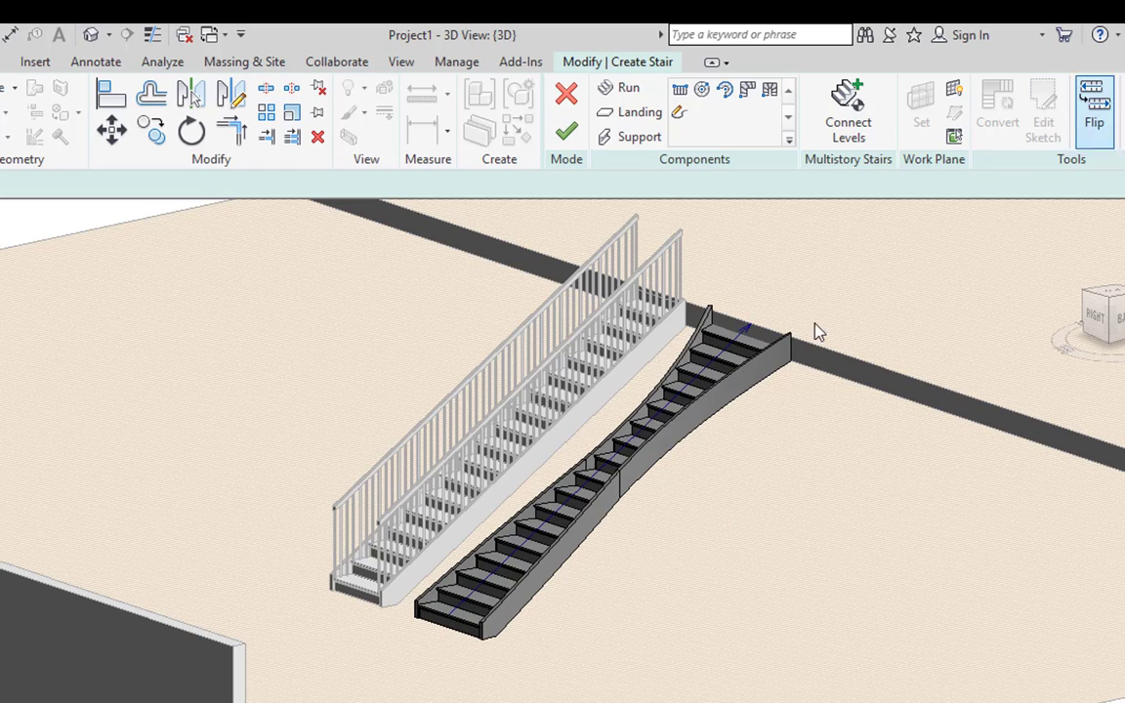
{"action": "left_click", "coordinate": [573, 137]}
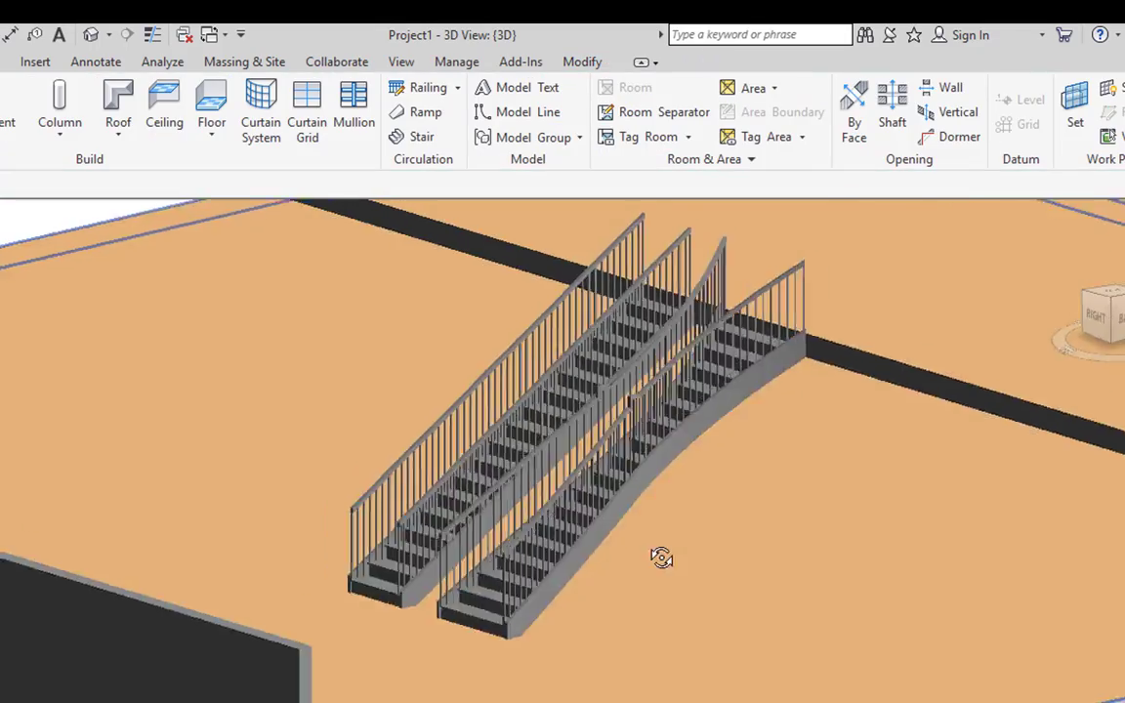
Orbit the 3D view to inspect the curved stair's railings and select its outer railing.
{"action": "middle_click_drag", "start_coordinate": [660, 558], "coordinate": [721, 482], "text": "shift"}
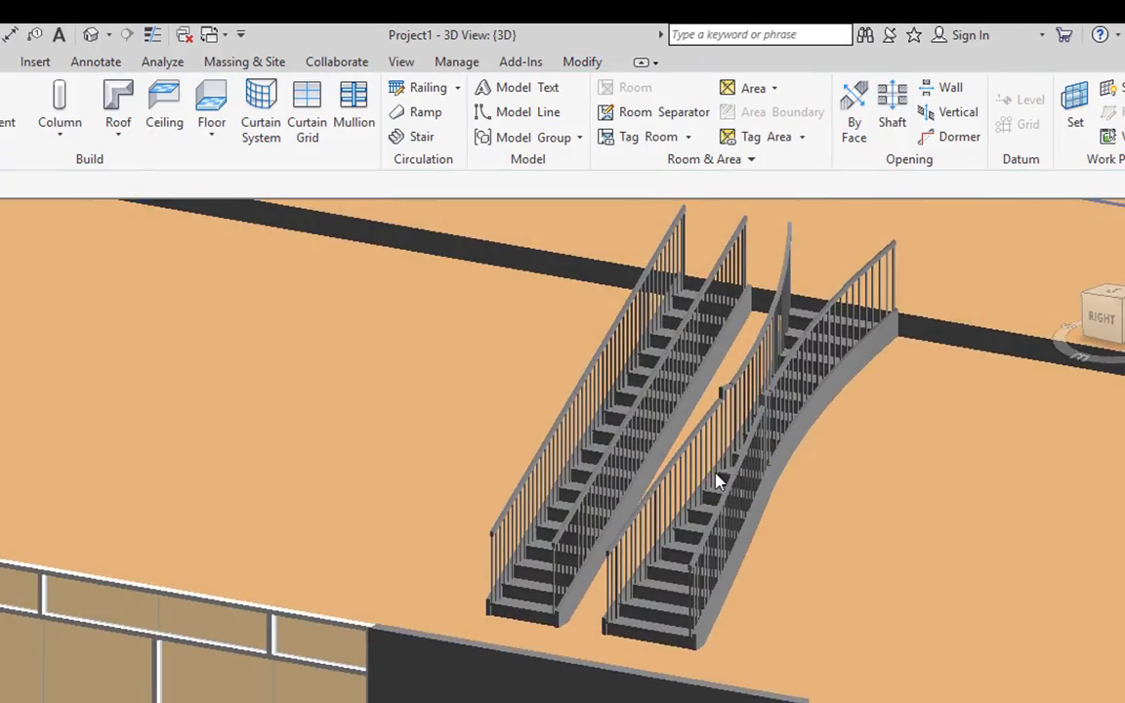
{"action": "scroll", "coordinate": [786, 562], "scroll_direction": "up", "scroll_amount": 3}
{"action": "middle_click_drag", "start_coordinate": [786, 562], "coordinate": [1012, 514], "text": "shift"}
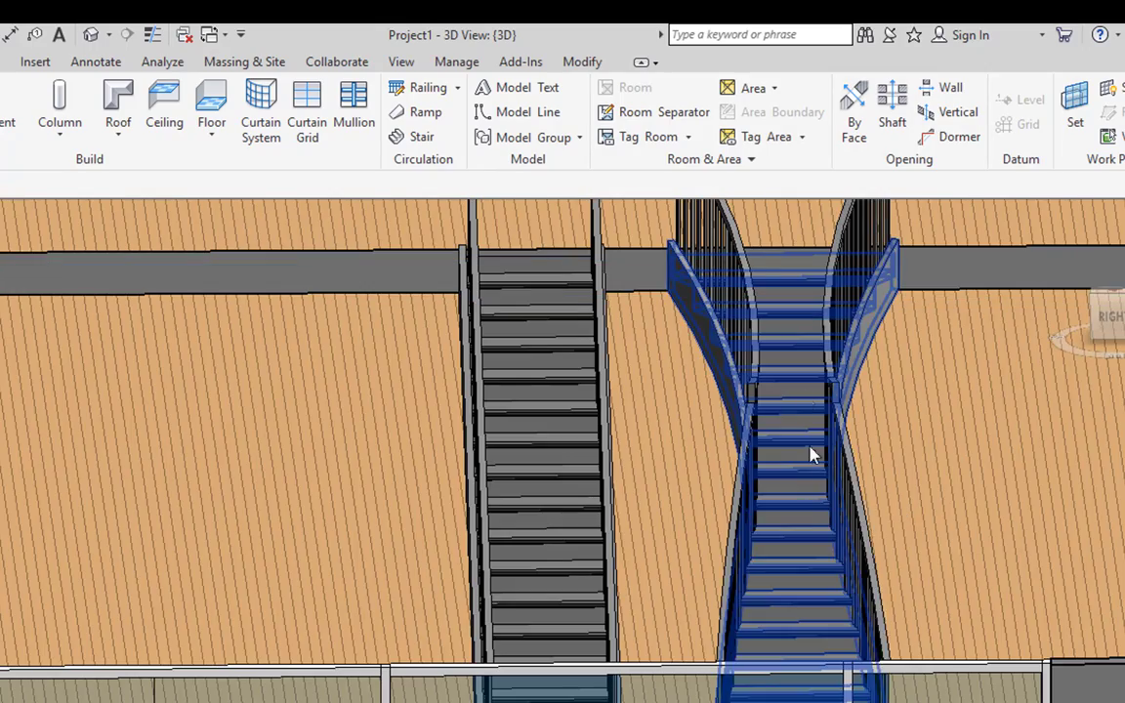
{"action": "middle_click_drag", "start_coordinate": [814, 454], "coordinate": [743, 322], "text": "shift"}
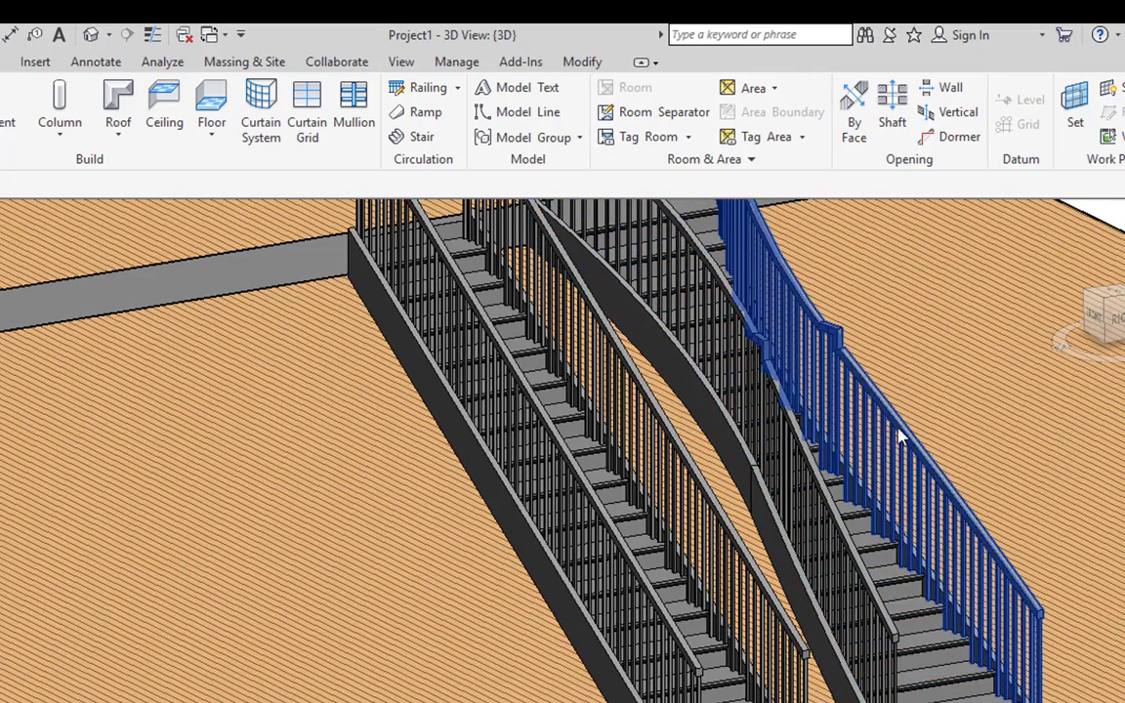
{"action": "middle_click_drag", "start_coordinate": [890, 420], "coordinate": [866, 390], "text": "shift"}
{"action": "left_click", "coordinate": [865, 383]}
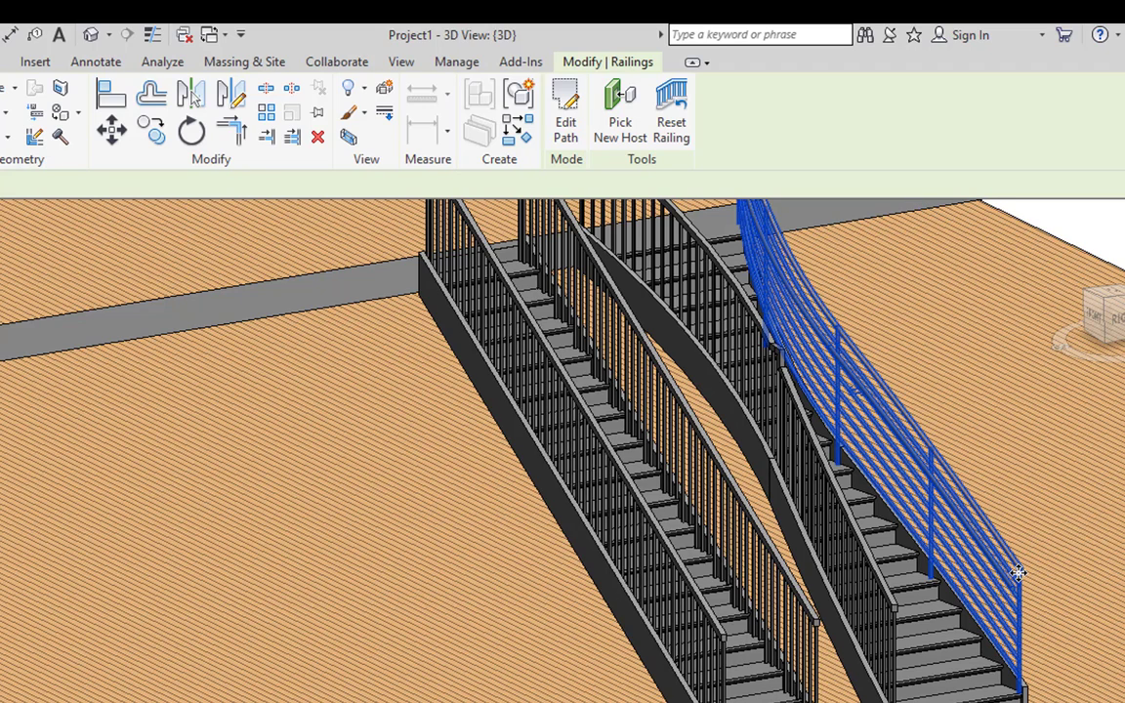
{"action": "key", "text": "Escape"}
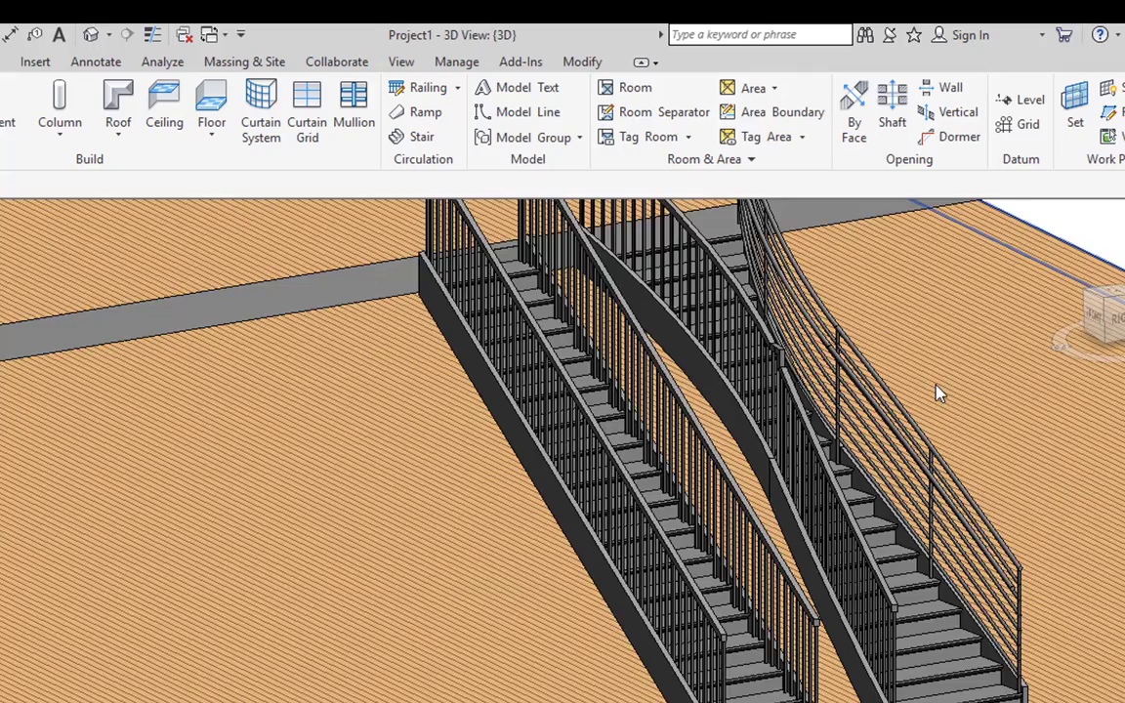
{"action": "scroll", "coordinate": [868, 448], "scroll_direction": "down", "scroll_amount": 2}
{"action": "mouse_move", "coordinate": [871, 457]}
{"action": "middle_mouse_down", "text": "shift"}
{"action": "mouse_move", "coordinate": [710, 457]}
{"action": "mouse_move", "coordinate": [614, 405]}
{"action": "mouse_move", "coordinate": [879, 454]}
{"action": "mouse_move", "coordinate": [773, 369]}
{"action": "middle_mouse_up", "text": "shift"}
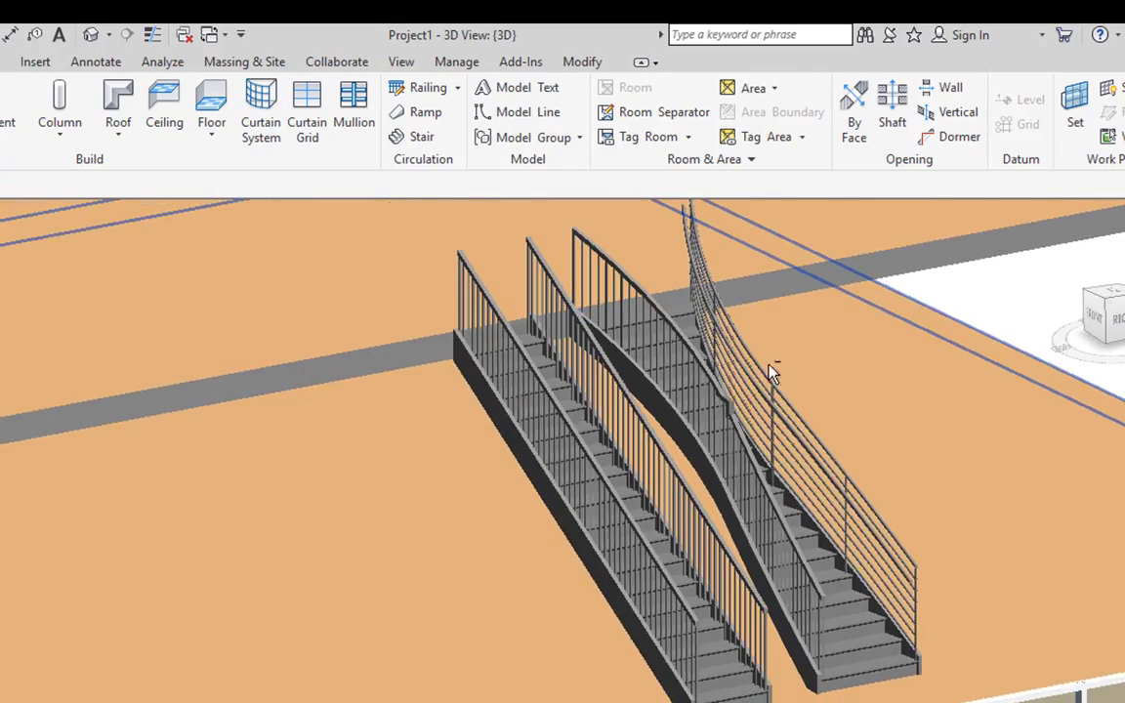
{"action": "scroll", "coordinate": [819, 478], "scroll_direction": "up", "scroll_amount": 3}
{"action": "scroll", "coordinate": [769, 479], "scroll_direction": "down", "scroll_amount": 1}
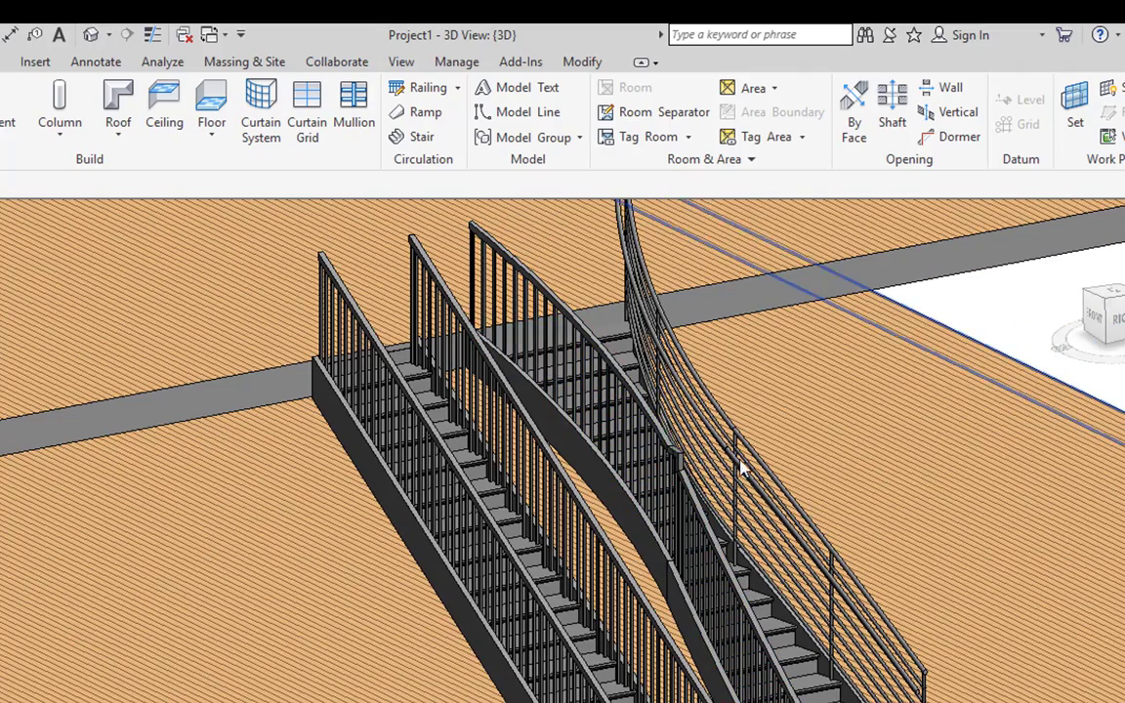
{"action": "scroll", "coordinate": [682, 459], "scroll_direction": "up", "scroll_amount": 1}
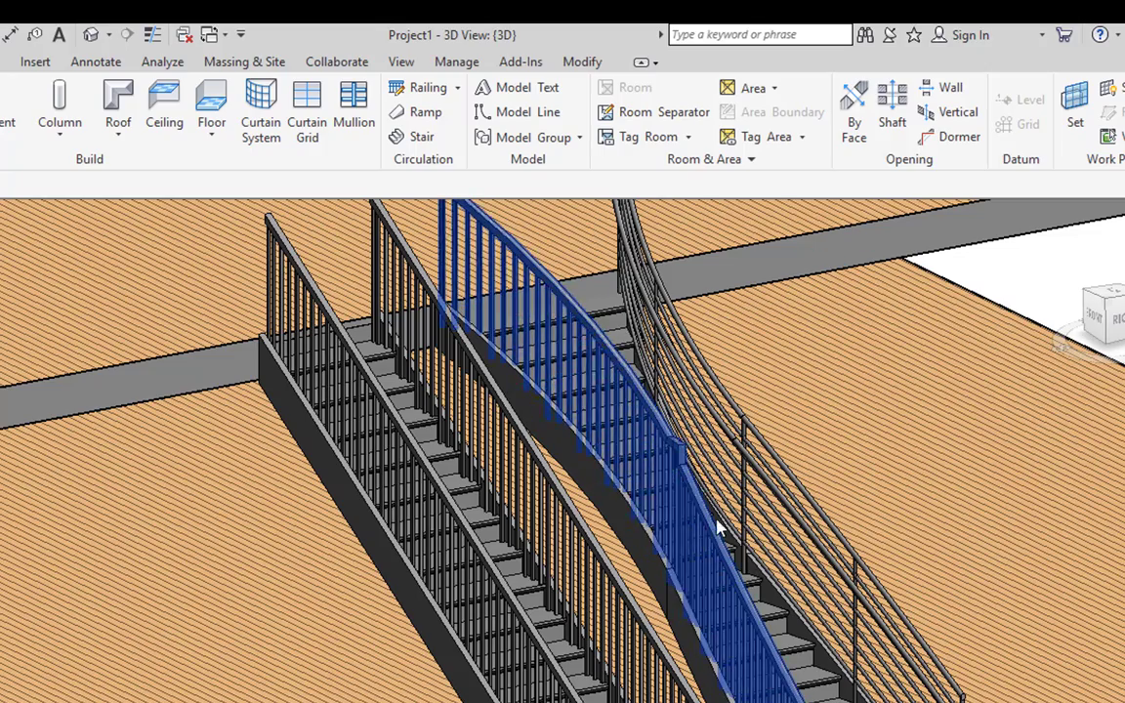
{"action": "scroll", "coordinate": [673, 459], "scroll_direction": "up", "scroll_amount": 3}
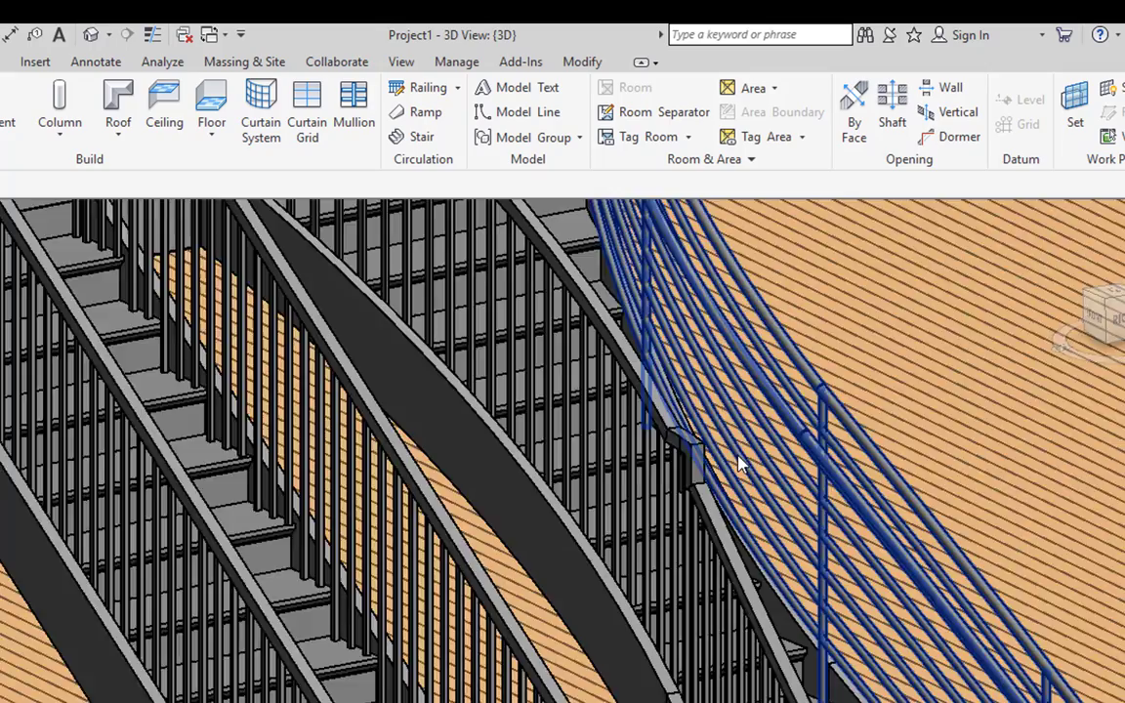
{"action": "scroll", "coordinate": [723, 474], "scroll_direction": "down", "scroll_amount": 3}
{"action": "middle_click_drag", "start_coordinate": [685, 493], "coordinate": [723, 606], "text": "shift"}
{"action": "left_click", "coordinate": [665, 400]}
{"action": "key", "text": "Escape"}
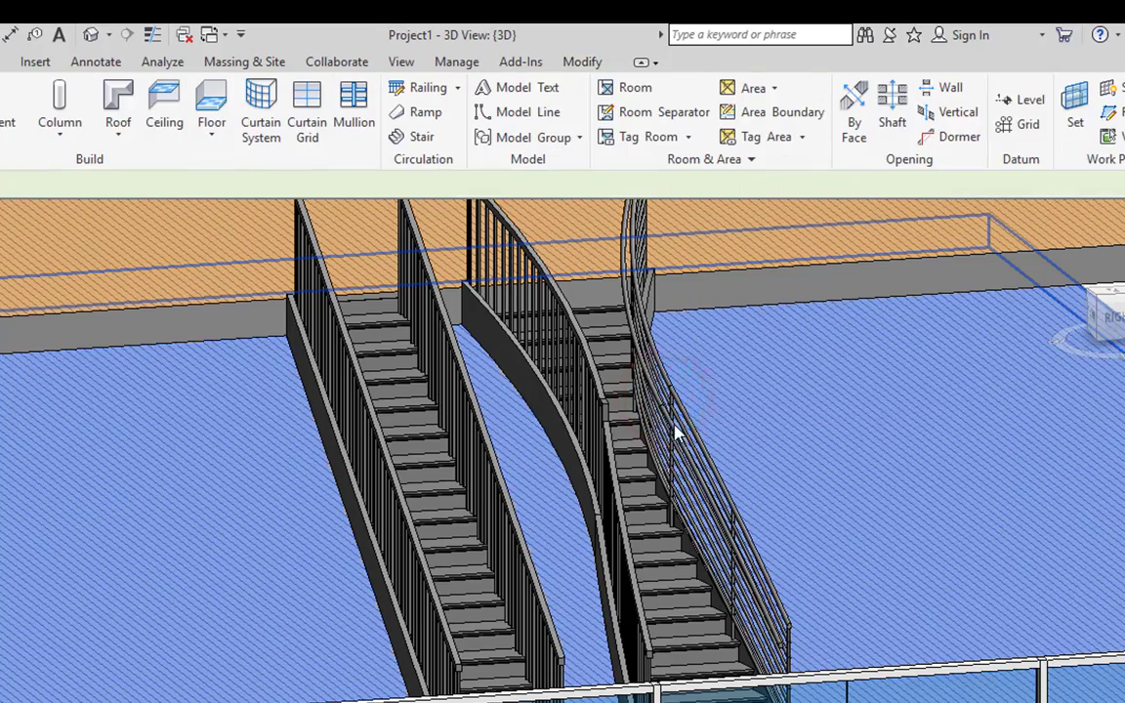
{"action": "left_click", "coordinate": [672, 422]}
{"action": "key", "text": "Escape"}
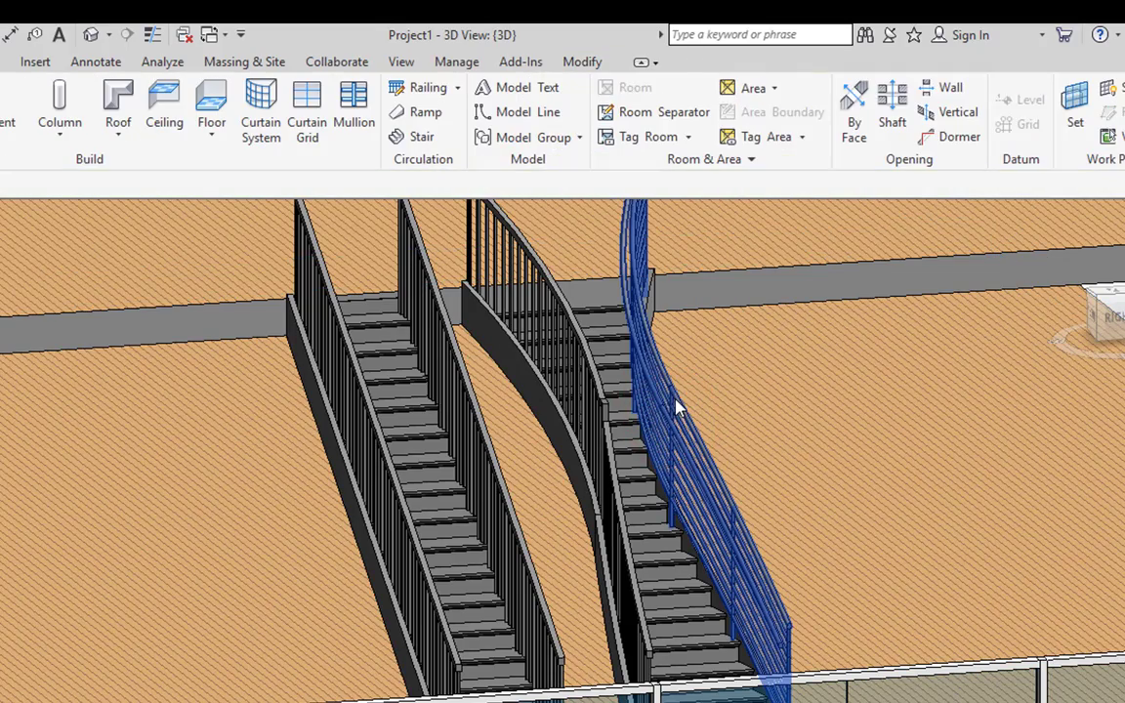
{"action": "left_click", "coordinate": [674, 400]}
{"action": "scroll", "coordinate": [843, 557], "scroll_direction": "down", "scroll_amount": 1}
{"action": "middle_click_drag", "start_coordinate": [843, 558], "coordinate": [794, 627], "text": "shift"}
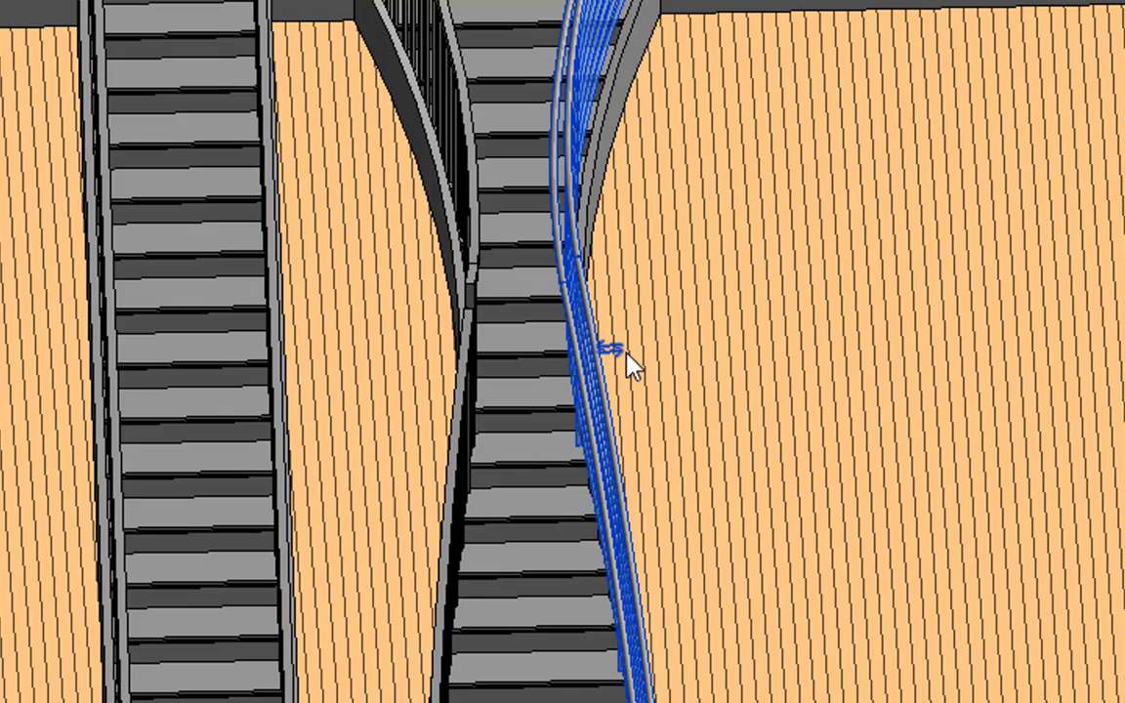
{"action": "left_click", "coordinate": [614, 353]}
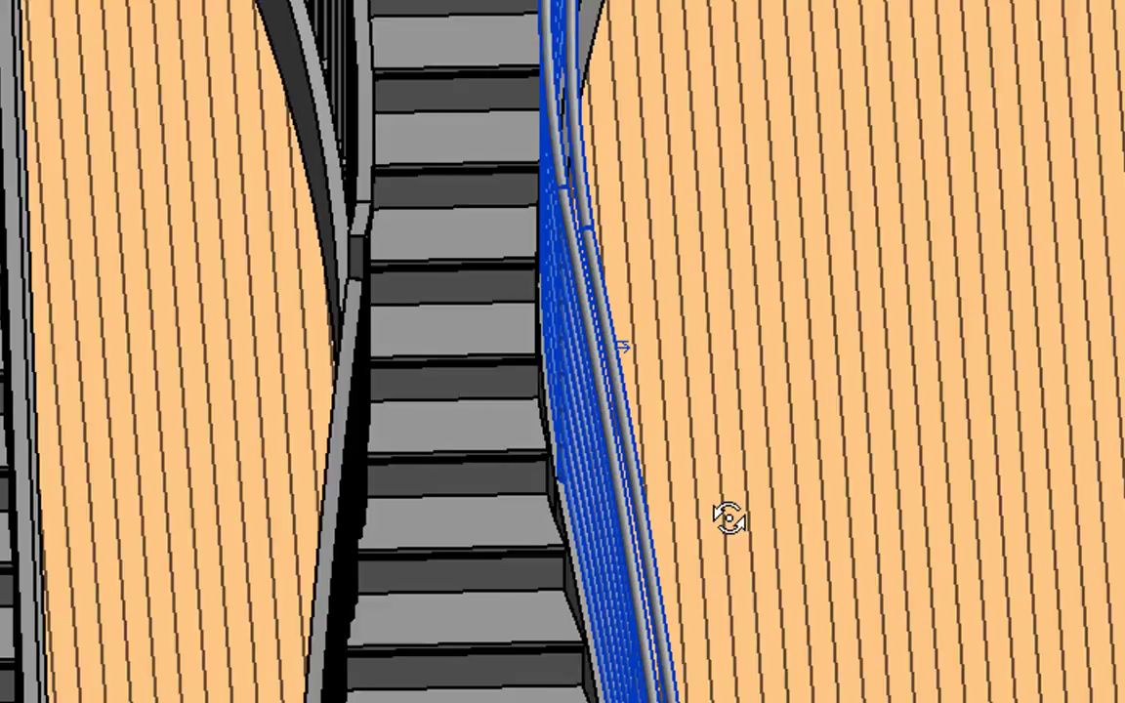
{"action": "mouse_move", "coordinate": [729, 515]}
{"action": "middle_mouse_down", "text": "shift"}
{"action": "mouse_move", "coordinate": [625, 243]}
{"action": "mouse_move", "coordinate": [610, 298]}
{"action": "mouse_move", "coordinate": [623, 269]}
{"action": "middle_mouse_up", "text": "shift"}
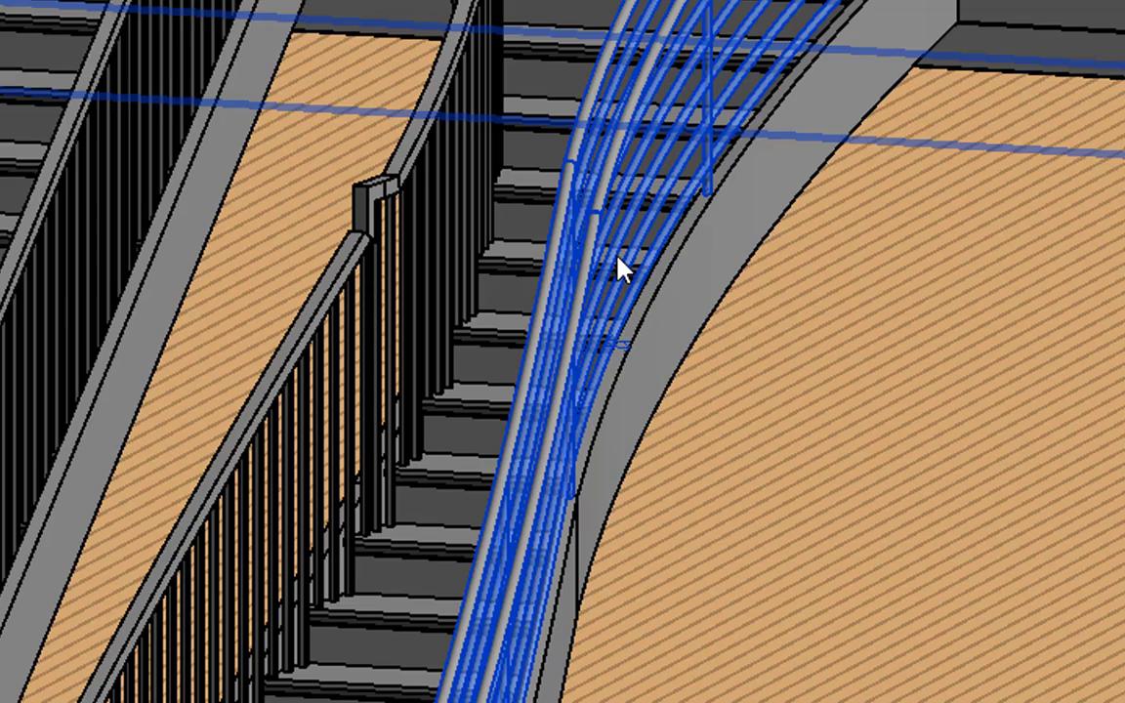
{"action": "left_click", "coordinate": [625, 349]}
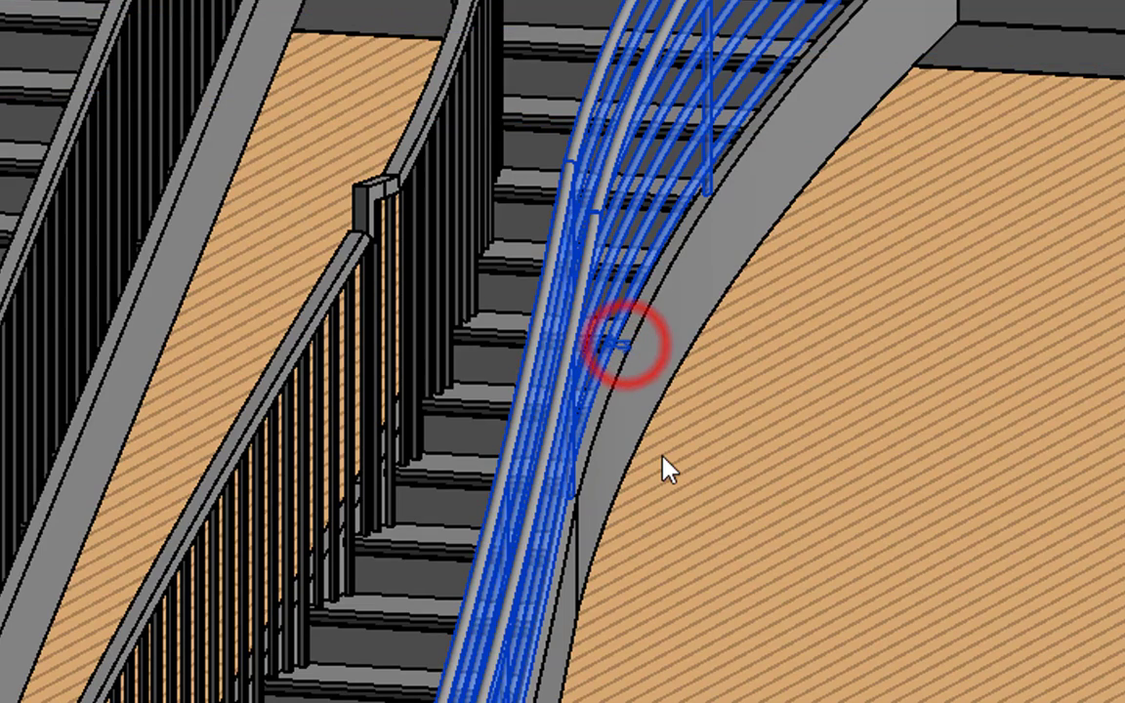
{"action": "middle_click_drag", "start_coordinate": [668, 475], "coordinate": [806, 503], "text": "shift"}
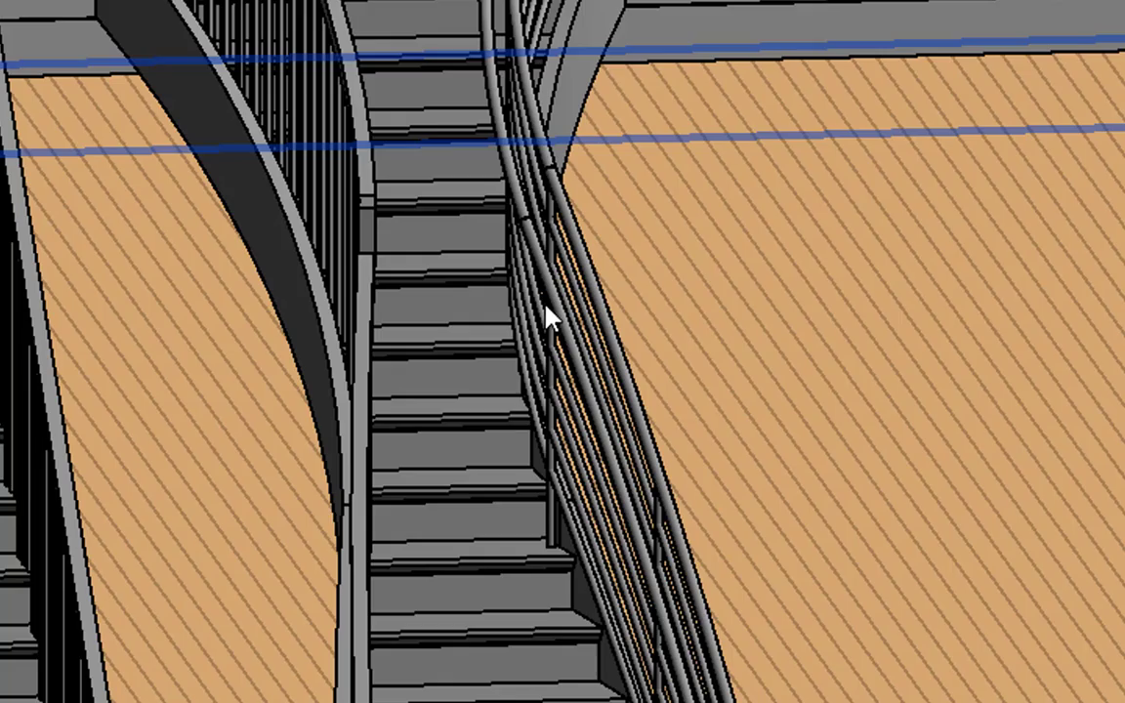
{"action": "mouse_move", "coordinate": [542, 313]}
{"action": "middle_mouse_down", "text": "shift"}
{"action": "mouse_move", "coordinate": [478, 313]}
{"action": "mouse_move", "coordinate": [565, 332]}
{"action": "mouse_move", "coordinate": [524, 296]}
{"action": "mouse_move", "coordinate": [460, 304]}
{"action": "mouse_move", "coordinate": [324, 214]}
{"action": "middle_mouse_up", "text": "shift"}
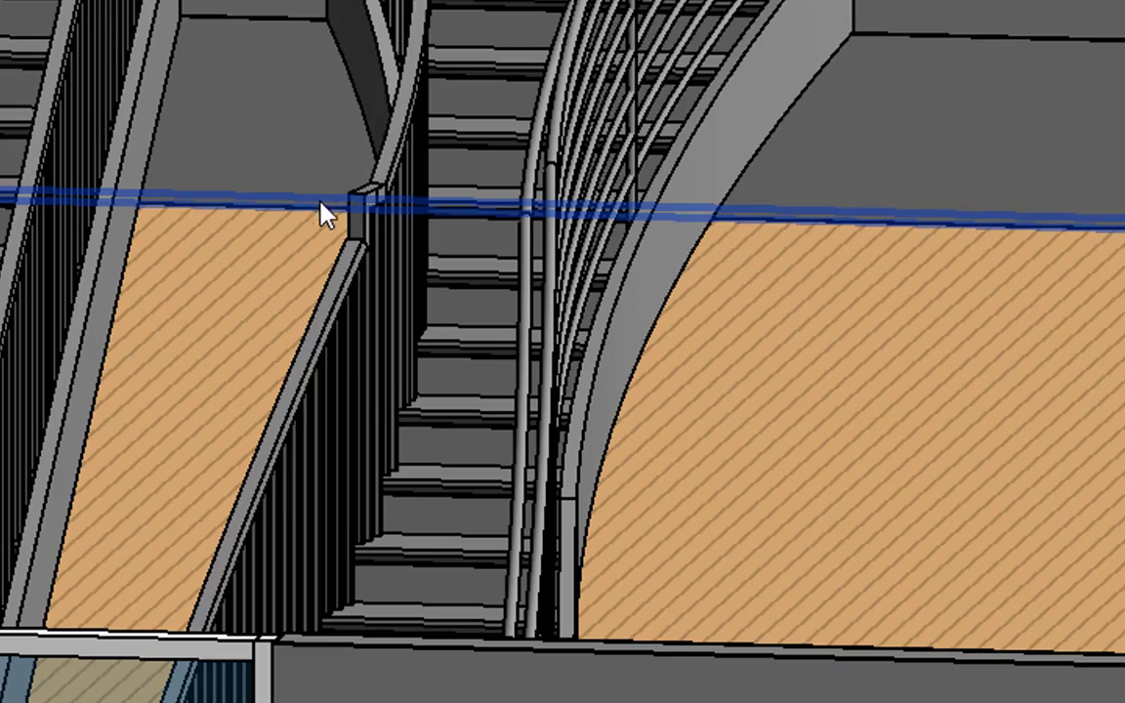
{"action": "left_click", "coordinate": [365, 207]}
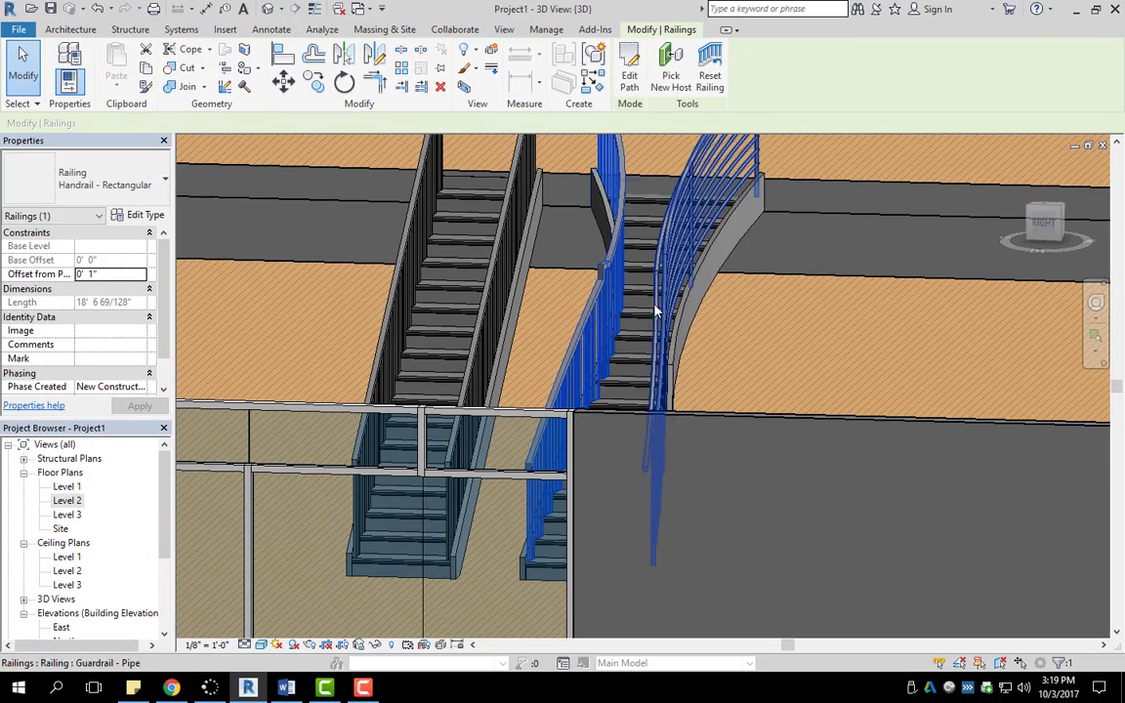
Change the selected inner railing to Glass Panel - Bottom Fill and dismiss the discontinuity warning.
{"action": "left_click", "coordinate": [140, 184]}
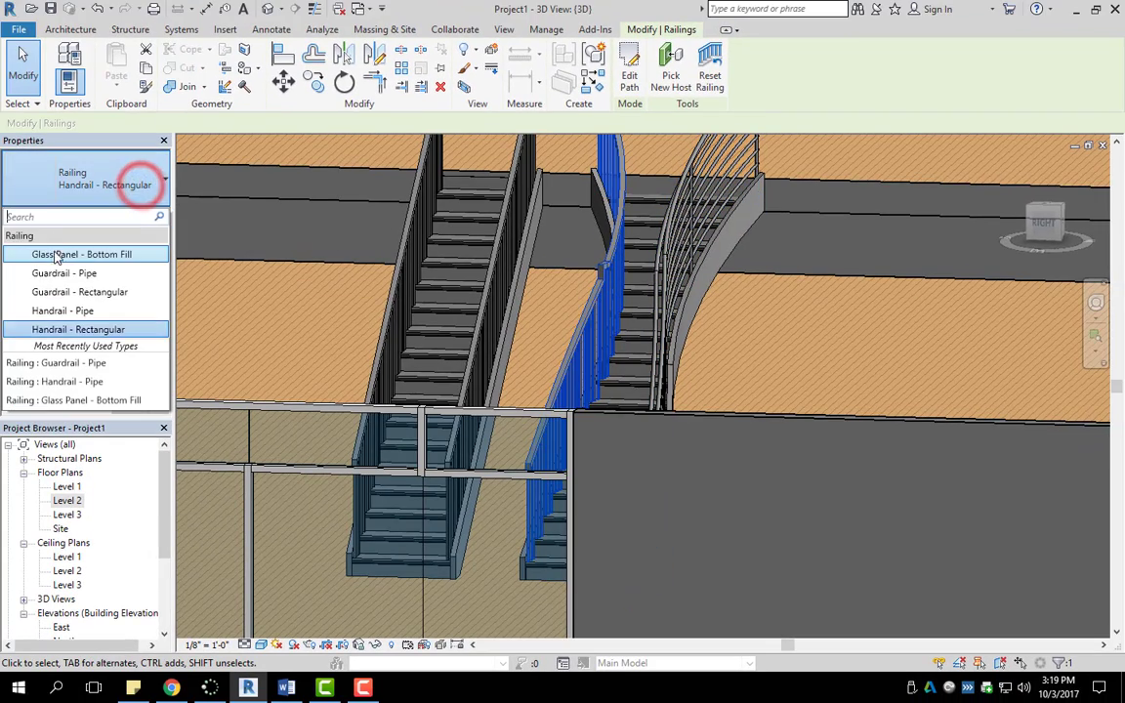
{"action": "left_click", "coordinate": [57, 255]}
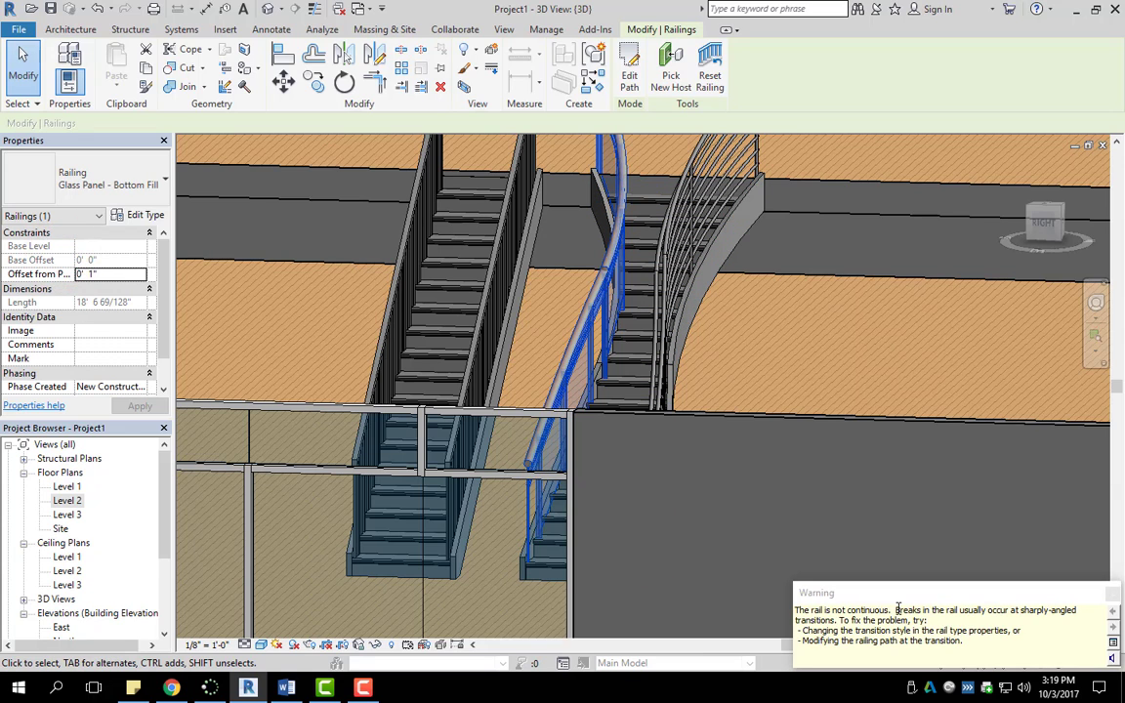
{"action": "key", "text": "Escape"}
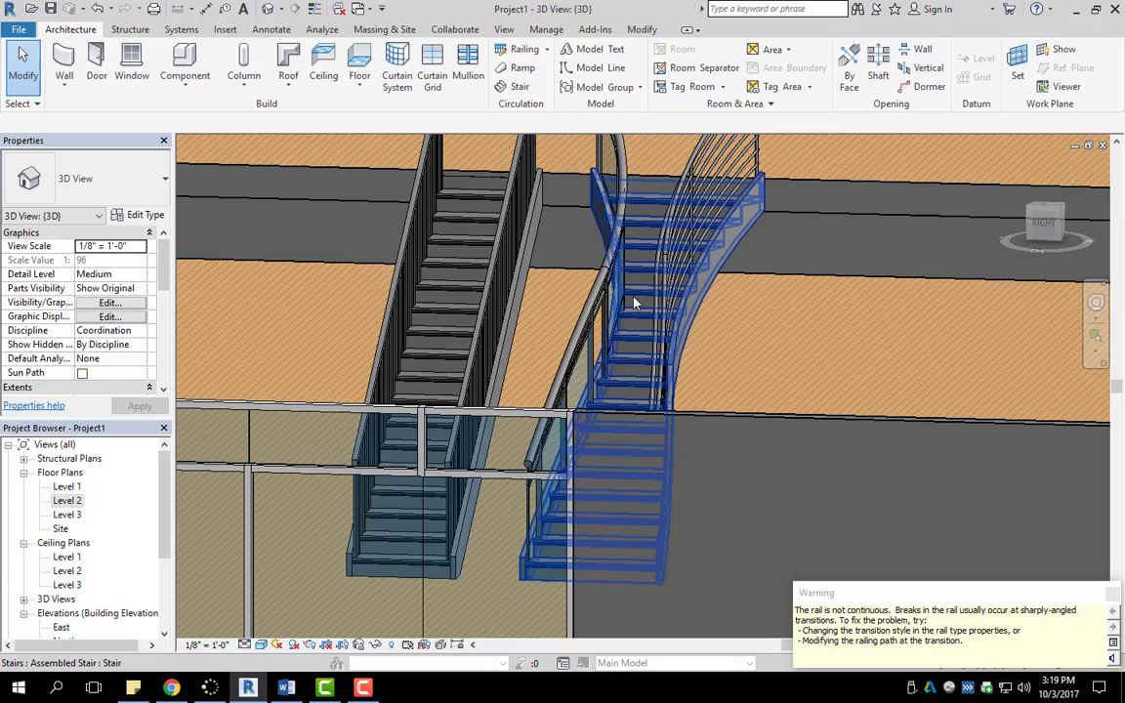
{"action": "left_click", "coordinate": [1114, 595]}
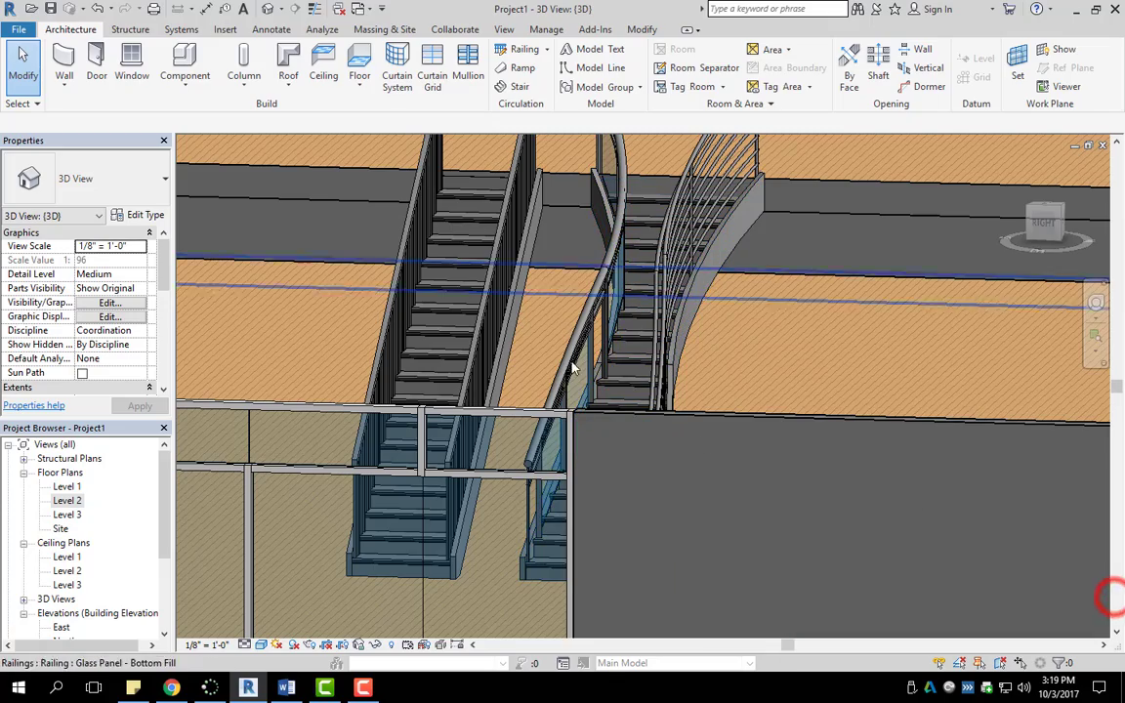
Orbit and reframe the 3D view to review both stairs and the new glass railing.
{"action": "middle_click_drag", "start_coordinate": [572, 371], "coordinate": [543, 314], "text": "shift"}
{"action": "left_click", "coordinate": [836, 296]}
{"action": "scroll", "coordinate": [450, 395], "scroll_direction": "down", "scroll_amount": 5}
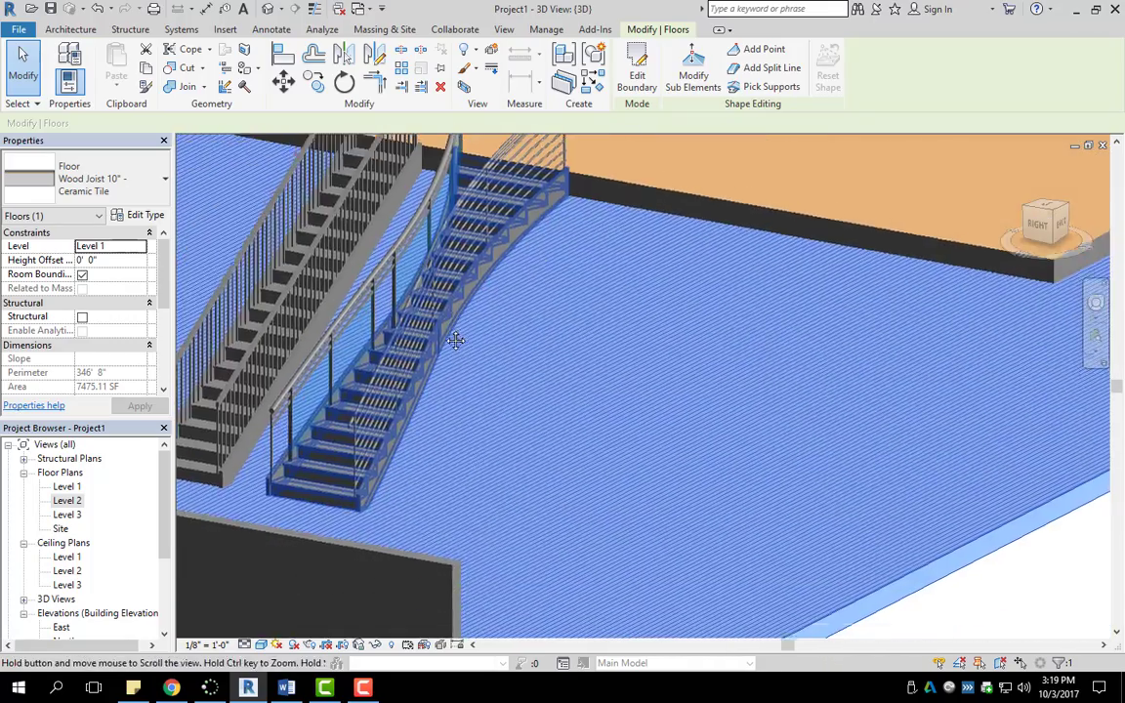
{"action": "middle_click_drag", "start_coordinate": [474, 352], "coordinate": [625, 362]}
{"action": "left_click", "coordinate": [974, 553]}
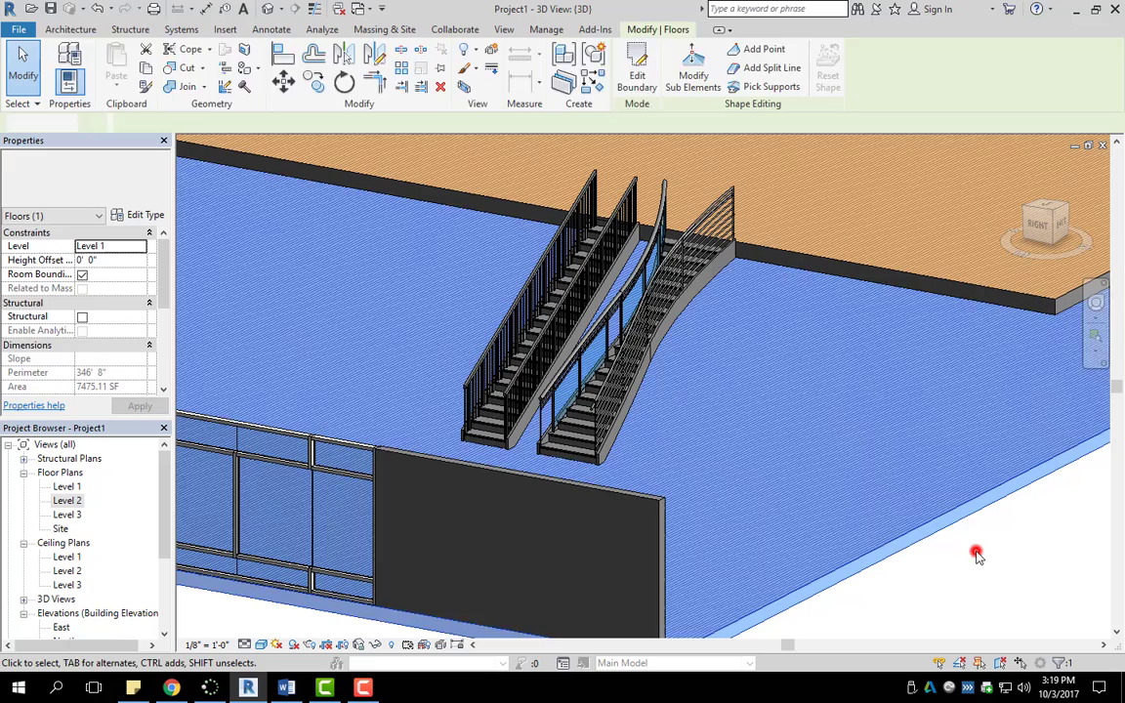